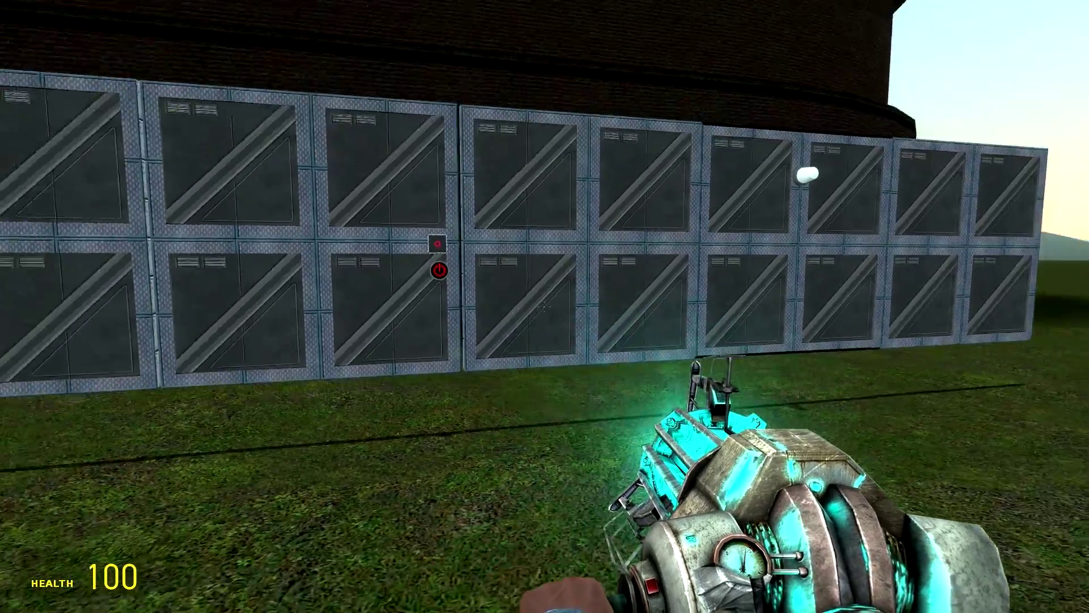
{"action": "key", "text": "d"}
{"action": "key", "text": "a"}
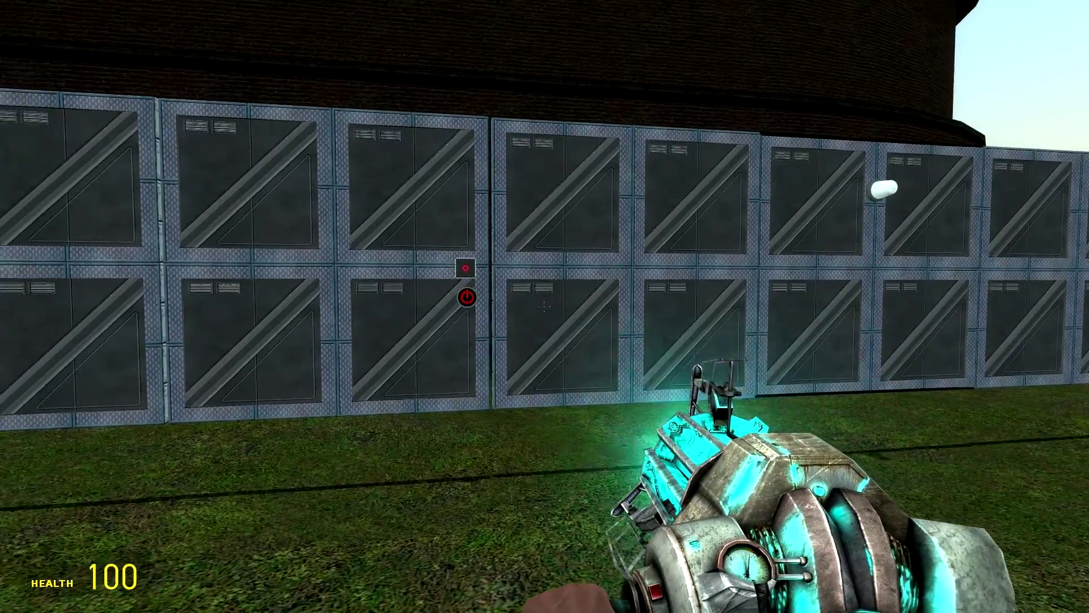
{"action": "key", "text": "d"}
{"action": "key", "text": "w"}
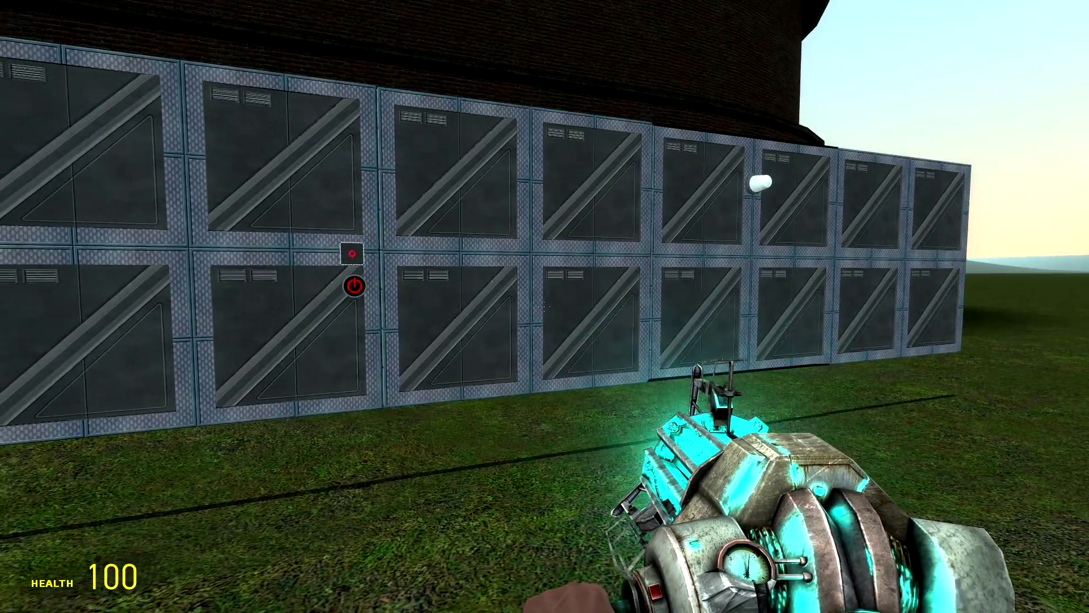
{"action": "key", "text": "w"}
{"action": "key", "text": "a"}
{"action": "key", "text": "s"}
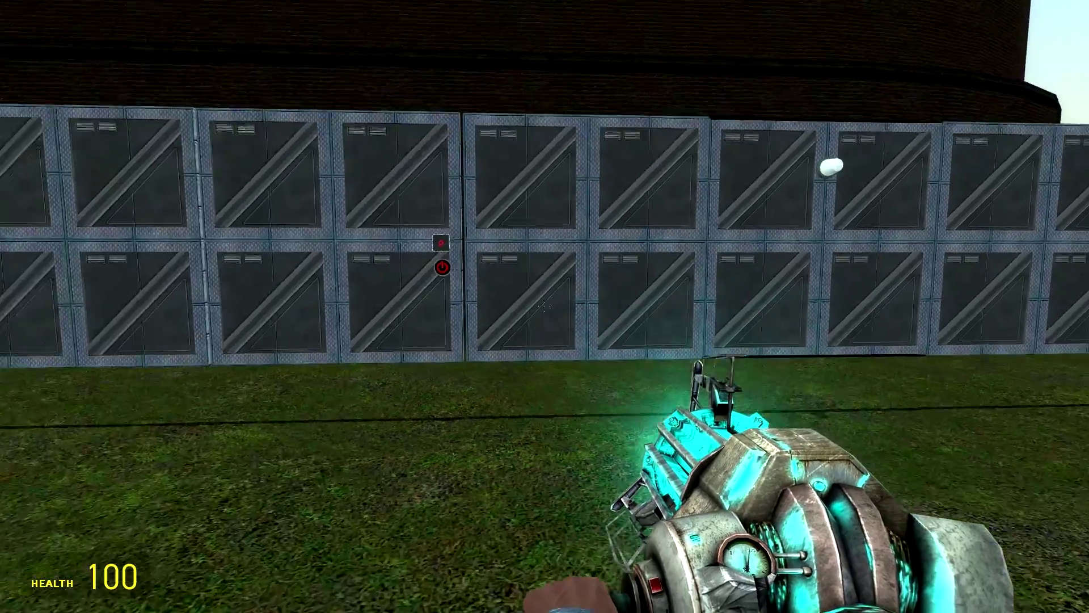
{"action": "key", "text": "w"}
{"action": "key", "text": "s"}
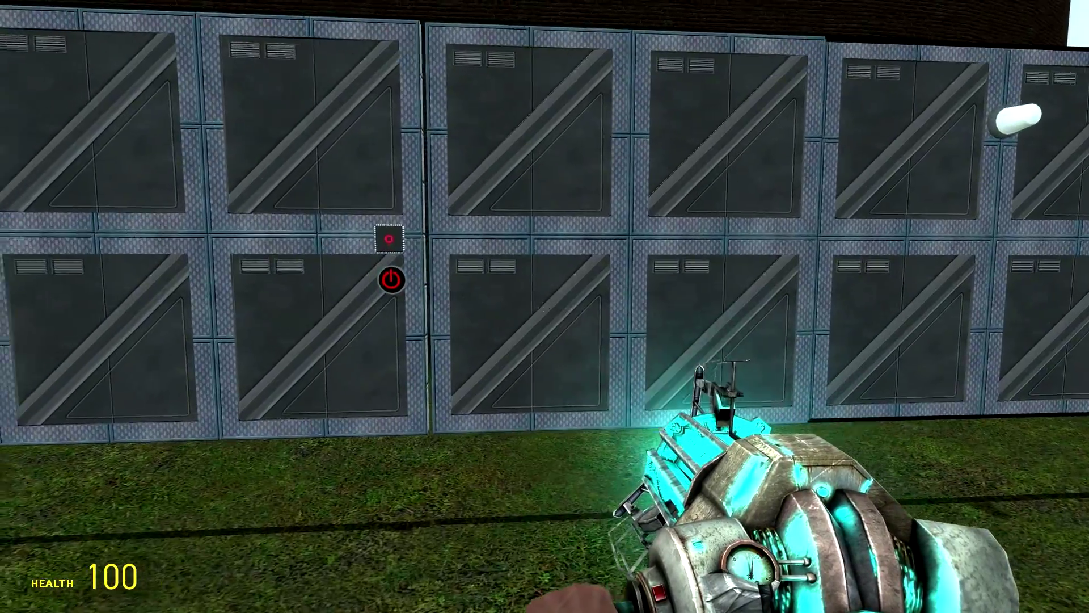
{"action": "key", "text": "w"}
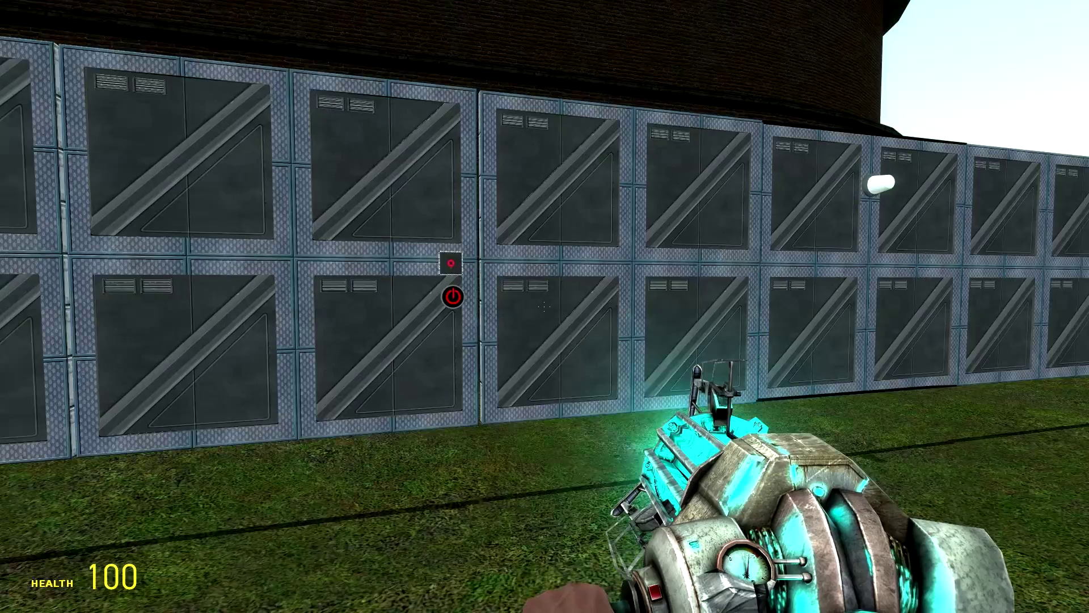
{"action": "key", "text": "s"}
{"action": "key", "text": "w"}
{"action": "key", "text": "s"}
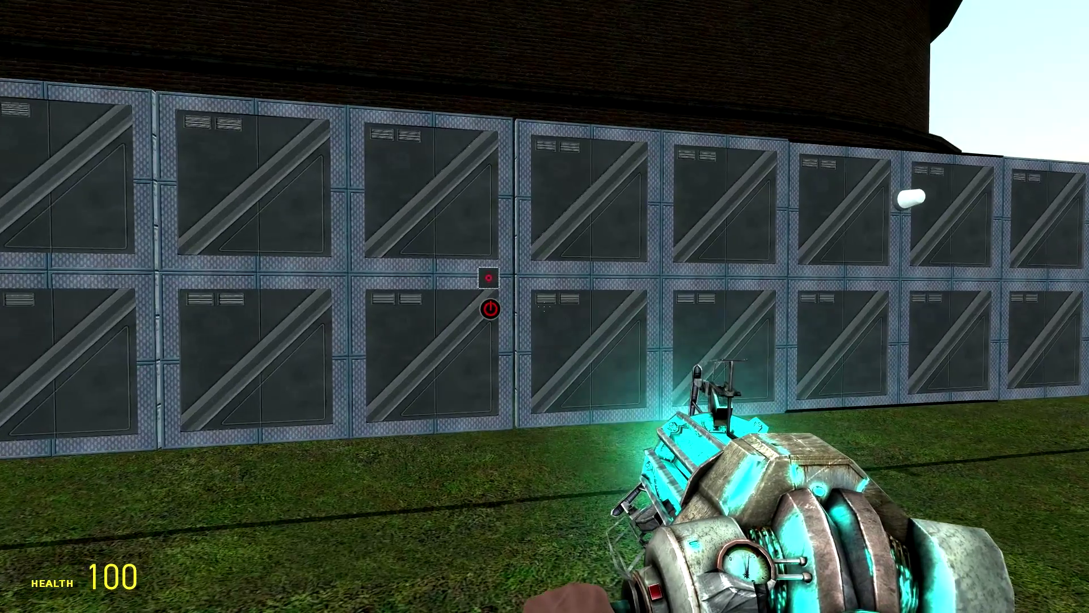
Delete the round power button below the expression chip on the wall with the Remover tool.
{"action": "key", "text": "q"}
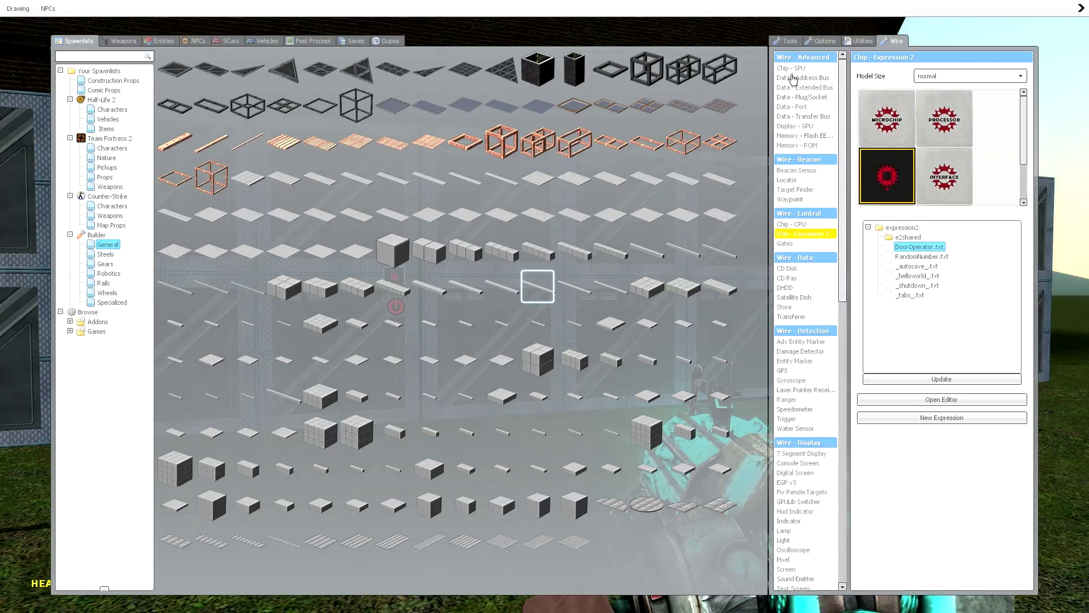
{"action": "left_click", "coordinate": [776, 42]}
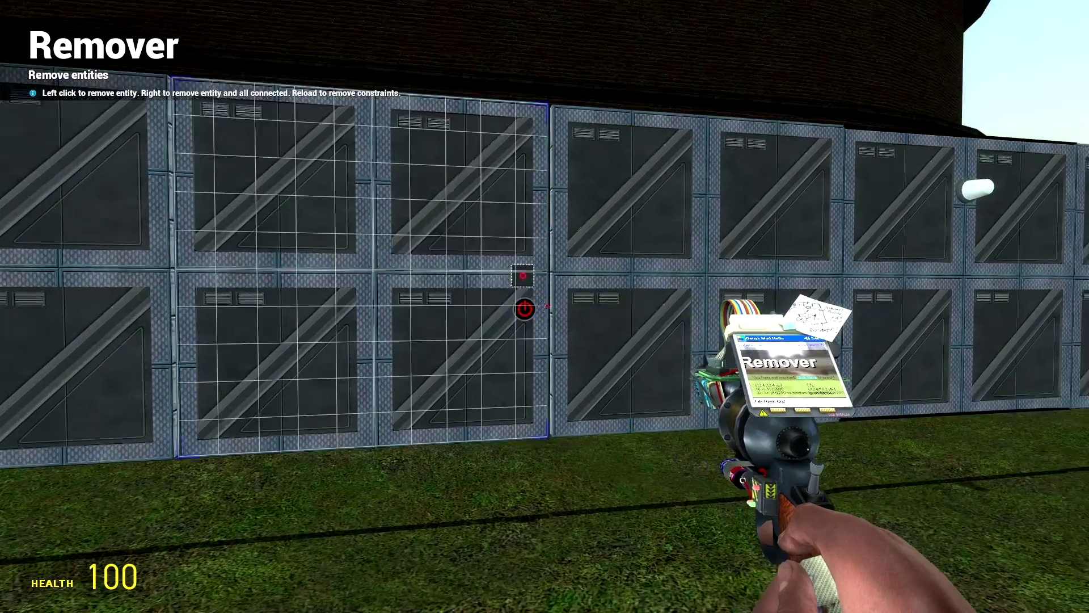
{"action": "left_click", "coordinate": [545, 306]}
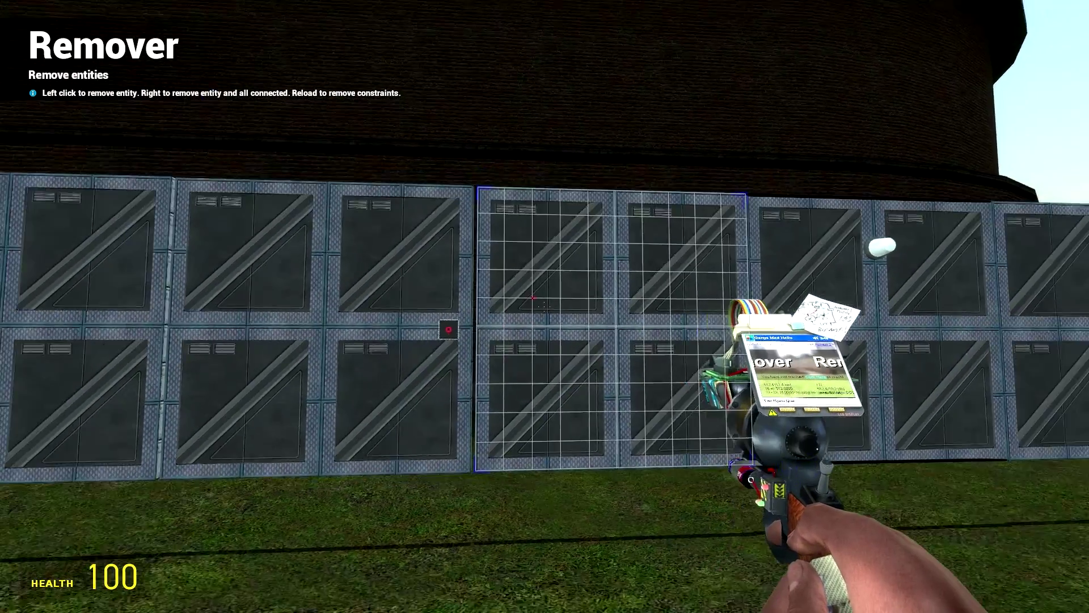
Place a target finder with a maximum range of 200 on the wall panel above the expression chip.
{"action": "key", "text": "q"}
{"action": "left_click", "coordinate": [896, 45]}
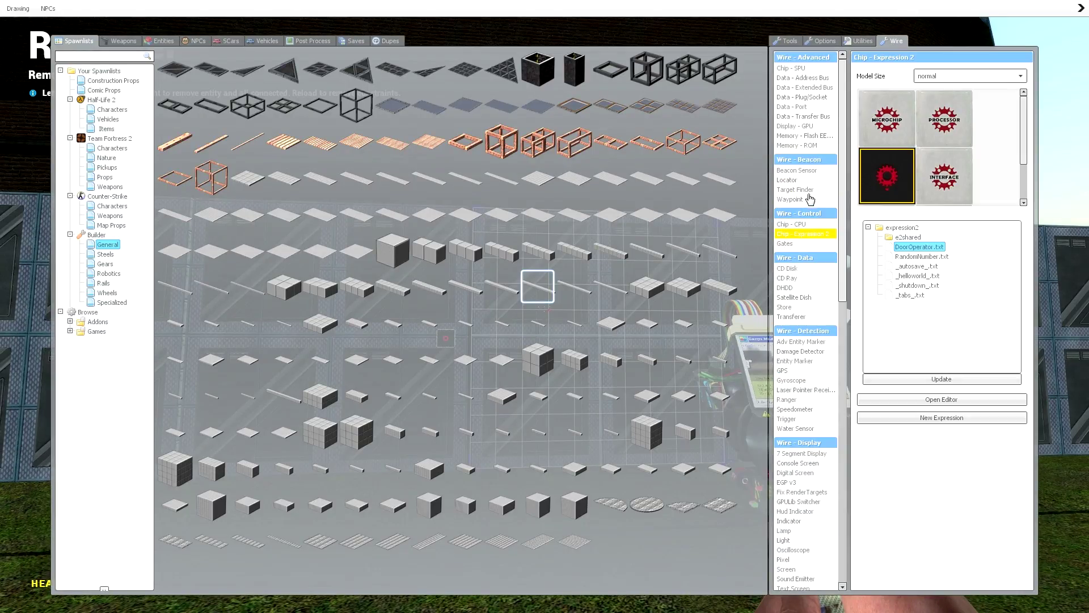
{"action": "left_click", "coordinate": [795, 190]}
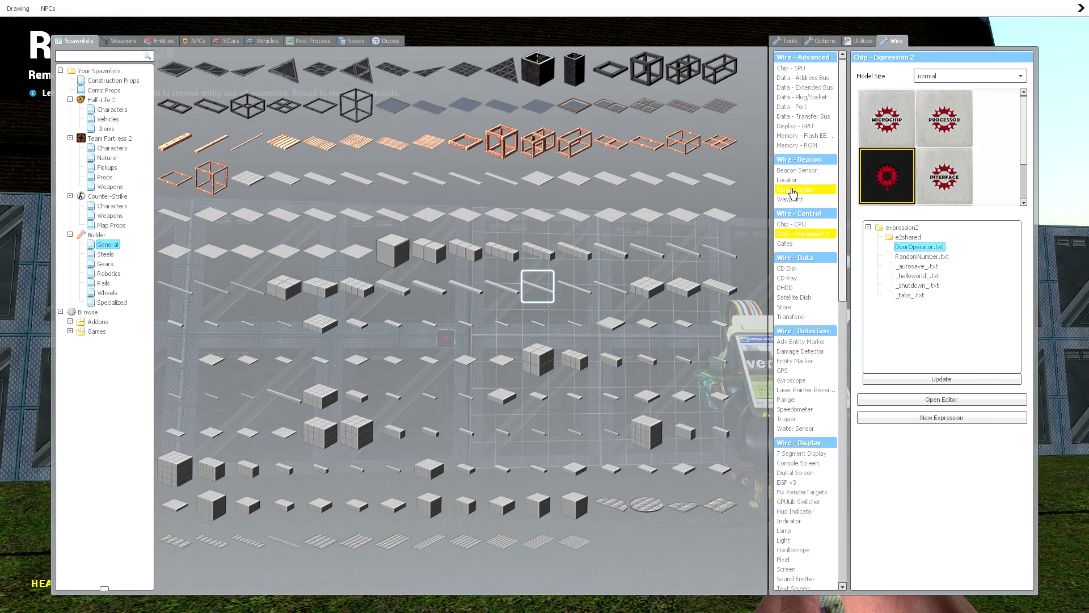
{"action": "key", "text": "q"}
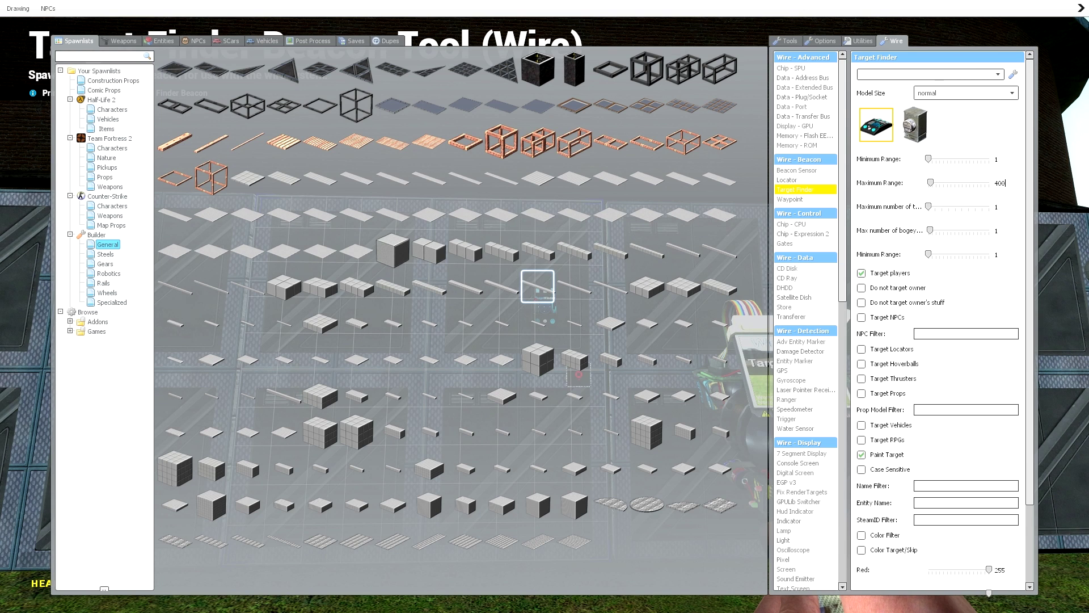
{"action": "key", "text": "BackSpace"}
{"action": "key", "text": "BackSpace"}
{"action": "type", "text": "200"}
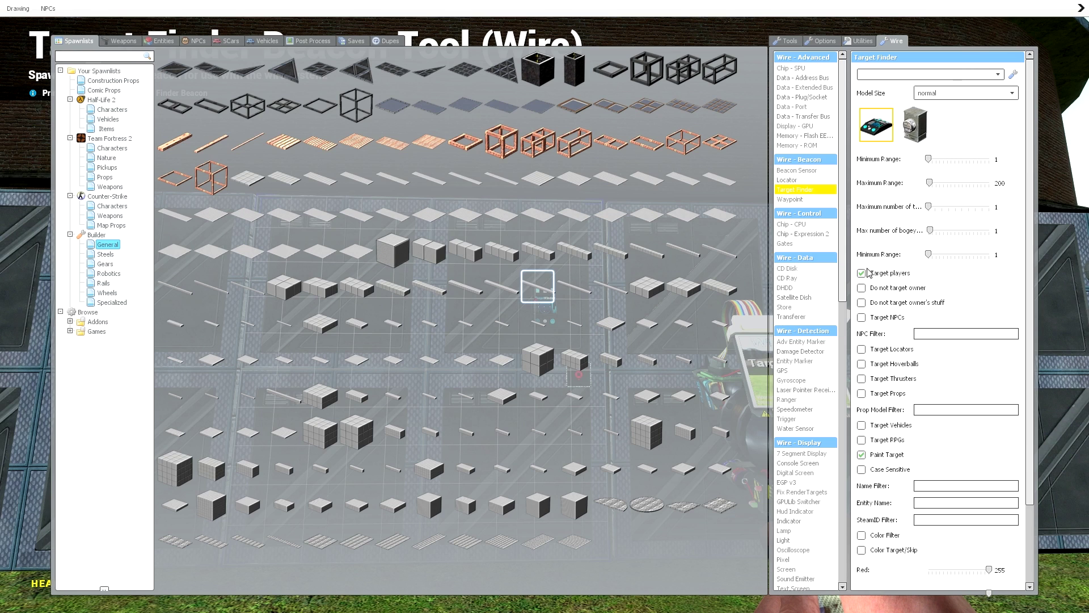
{"action": "scroll", "coordinate": [862, 432], "scroll_direction": "down", "scroll_amount": 1}
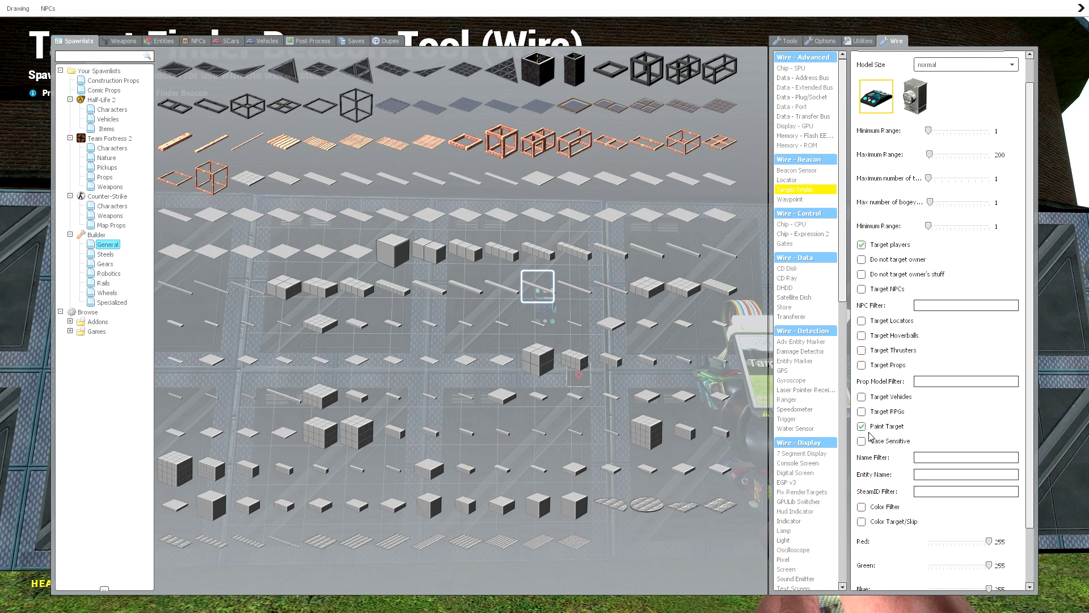
{"action": "scroll", "coordinate": [908, 424], "scroll_direction": "up", "scroll_amount": 1}
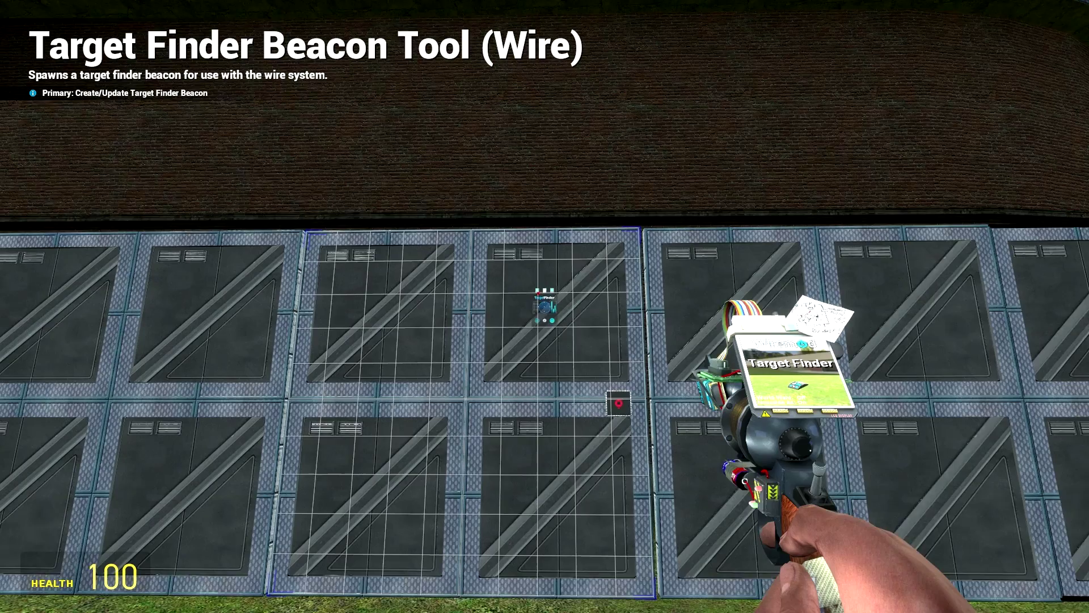
{"action": "left_click", "coordinate": [544, 307]}
Place a beacon sensor that outputs distance on the wall beside the target finder.
{"action": "key", "text": "q"}
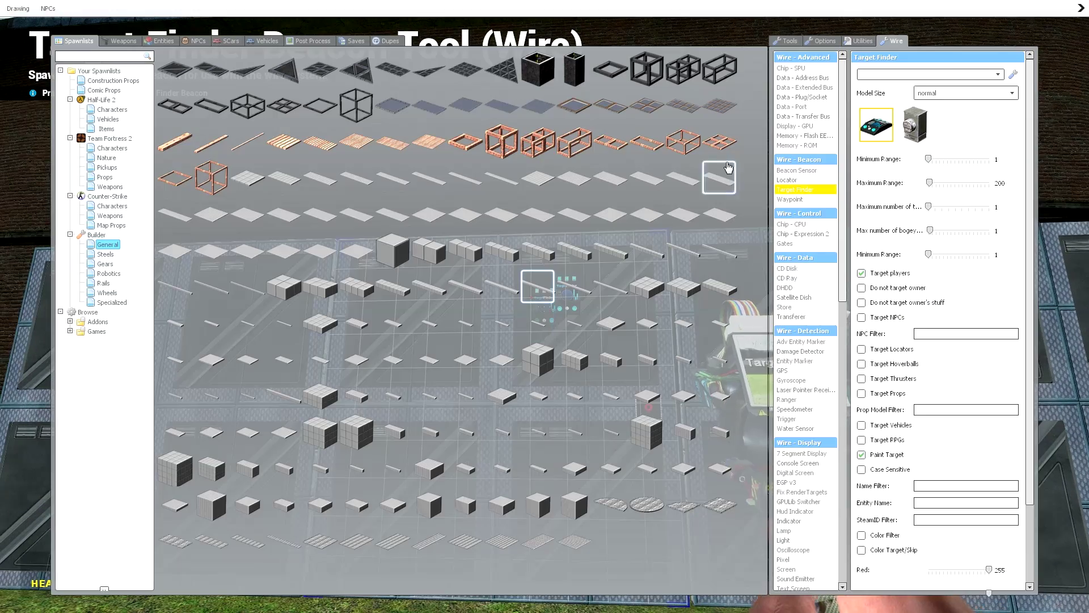
{"action": "left_click", "coordinate": [800, 171]}
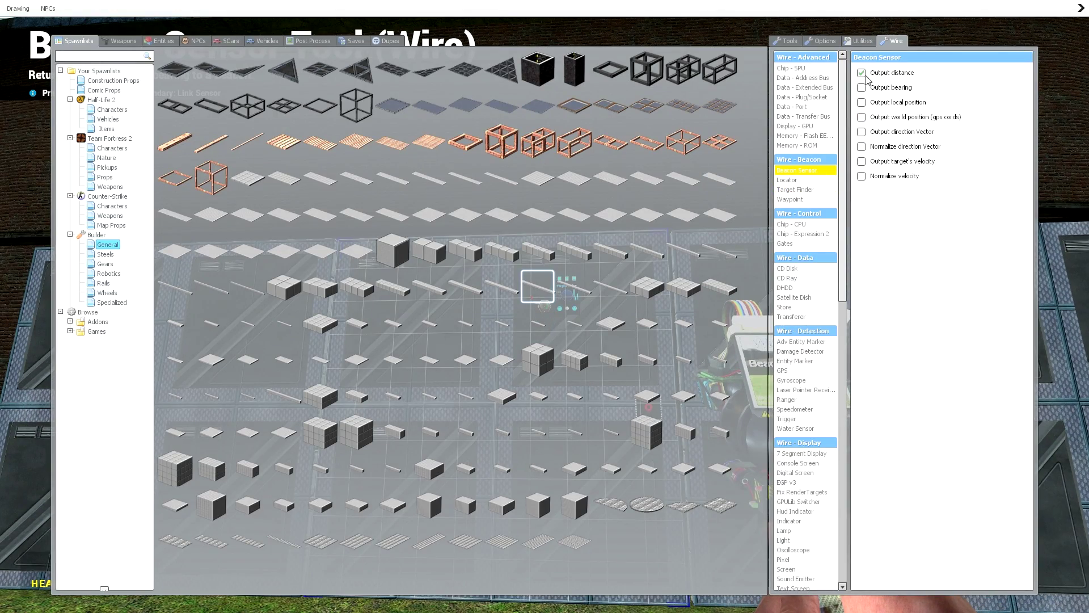
{"action": "key", "text": "q"}
{"action": "left_click", "coordinate": [545, 307]}
Wire the beacon sensor's Target input to output 1 of the target finder with the Advanced Wiring tool.
{"action": "key", "text": "q"}
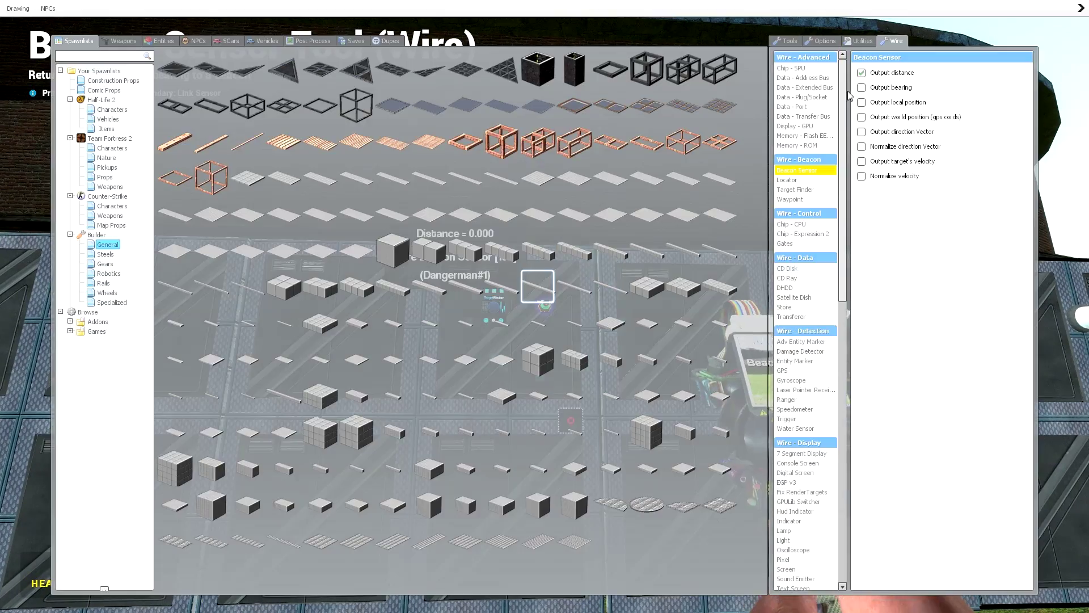
{"action": "key", "text": "q"}
{"action": "key", "text": "q"}
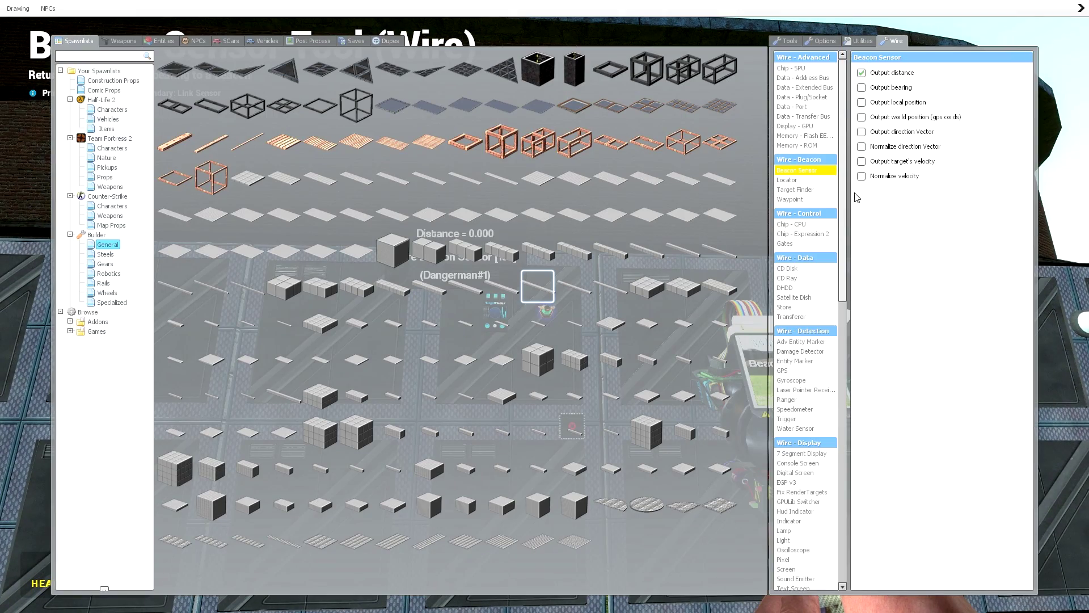
{"action": "left_click_drag", "start_coordinate": [845, 232], "coordinate": [845, 520]}
{"action": "left_click", "coordinate": [802, 562]}
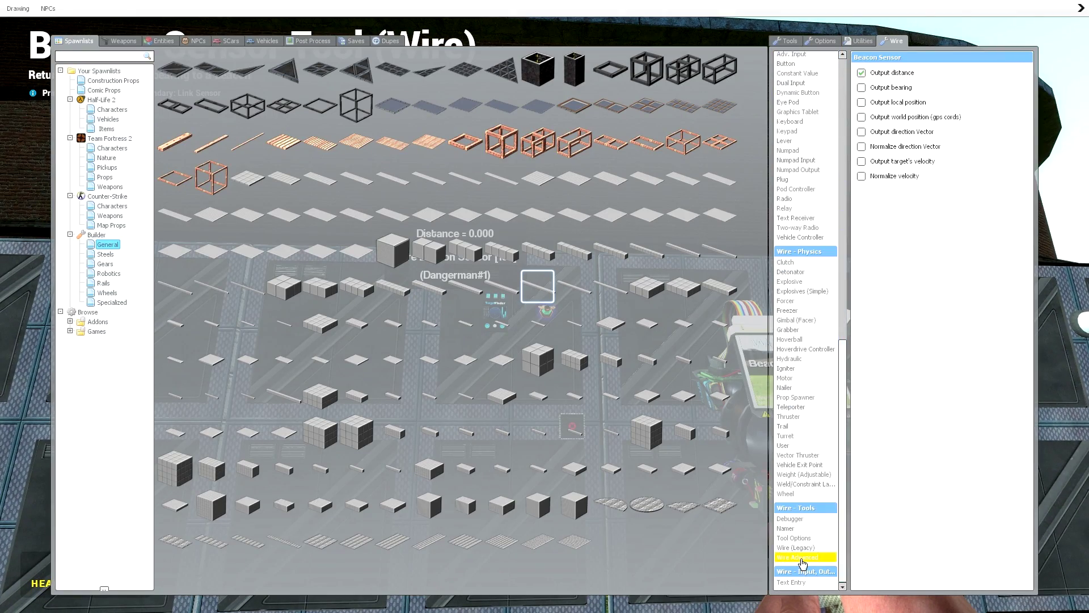
{"action": "key", "text": "q"}
{"action": "left_click", "coordinate": [544, 306]}
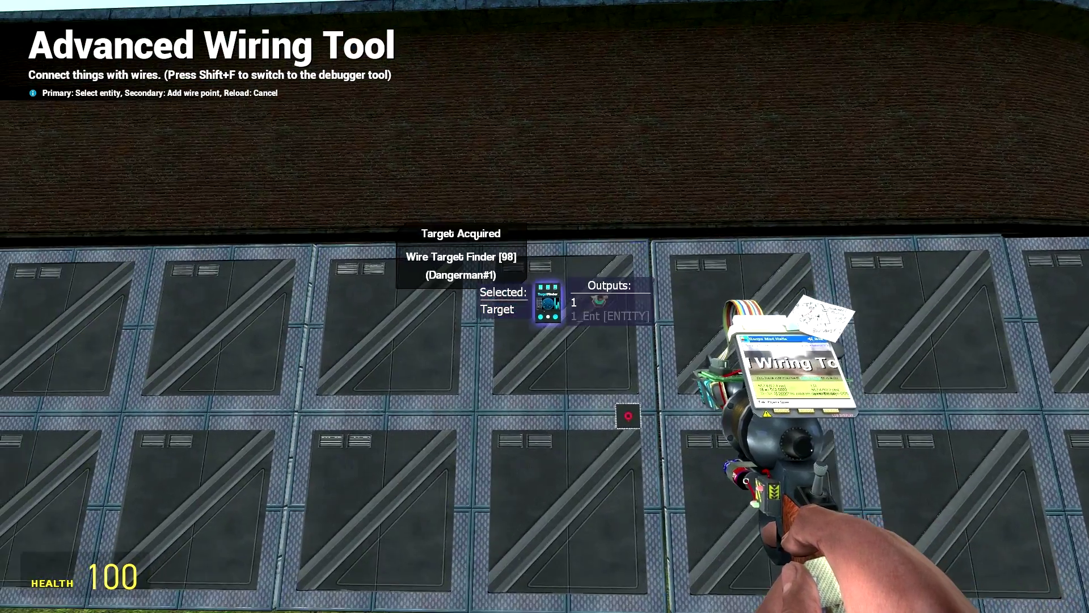
{"action": "left_click", "coordinate": [545, 306]}
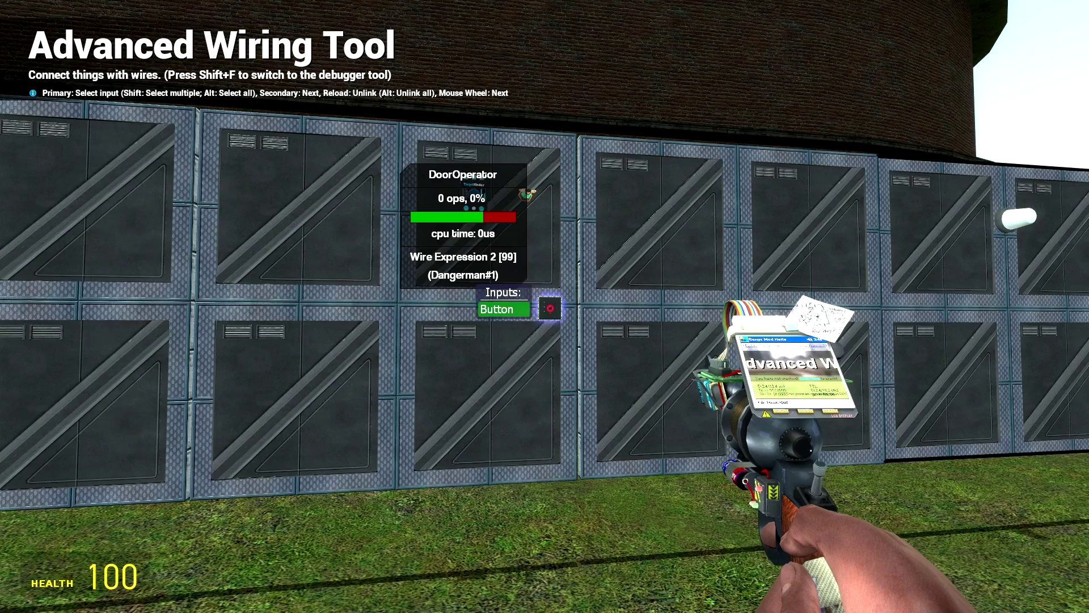
Open the code of the DoorOperator chip on the wall in the Expression 2 editor.
{"action": "key", "text": "q"}
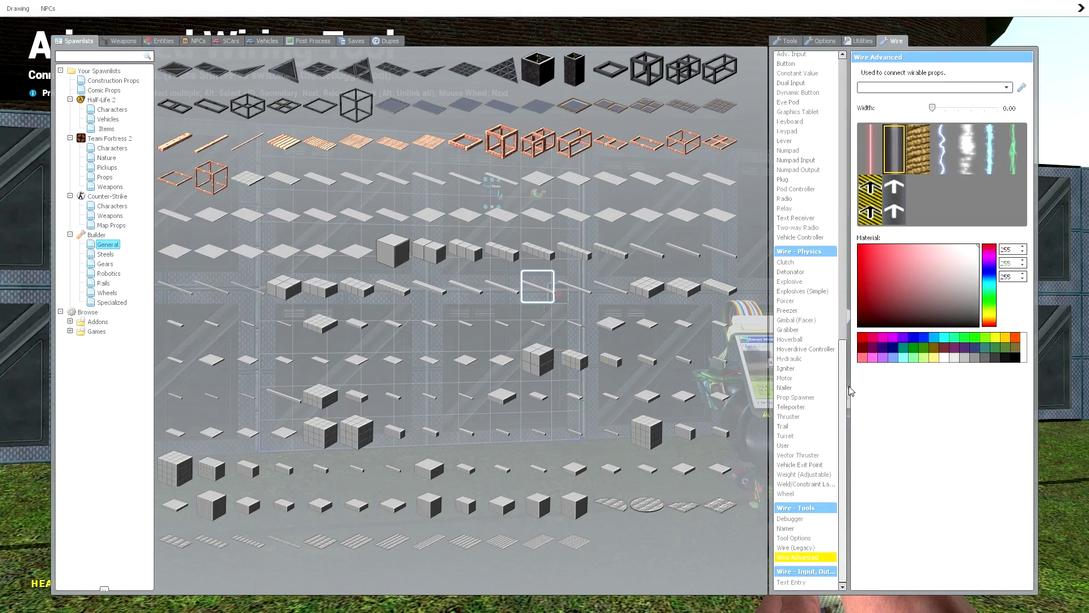
{"action": "left_click_drag", "start_coordinate": [841, 389], "coordinate": [842, 146]}
{"action": "left_click", "coordinate": [816, 158]}
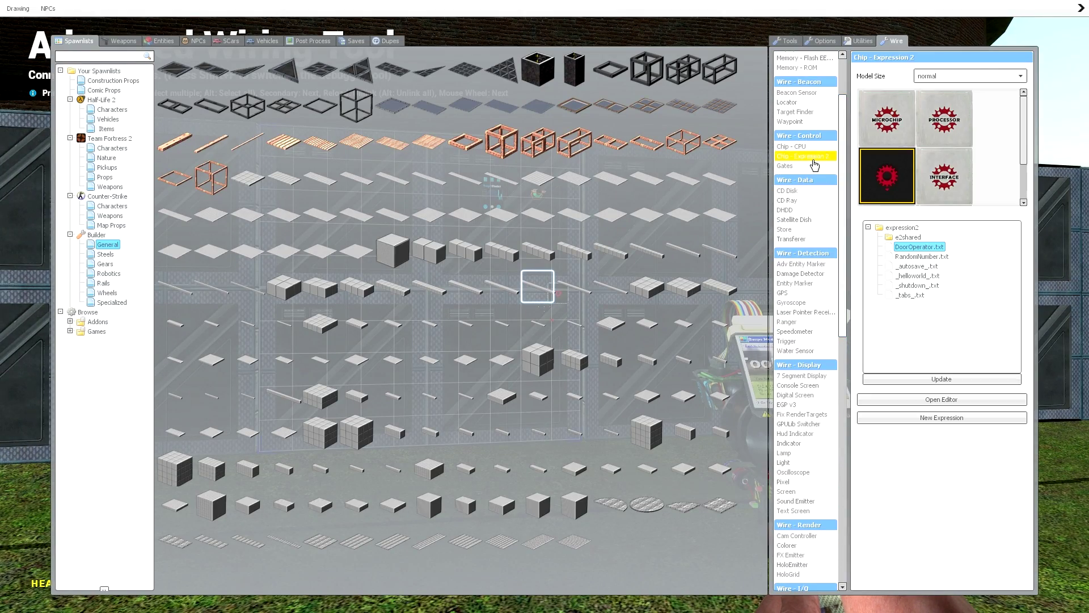
{"action": "key", "text": "q"}
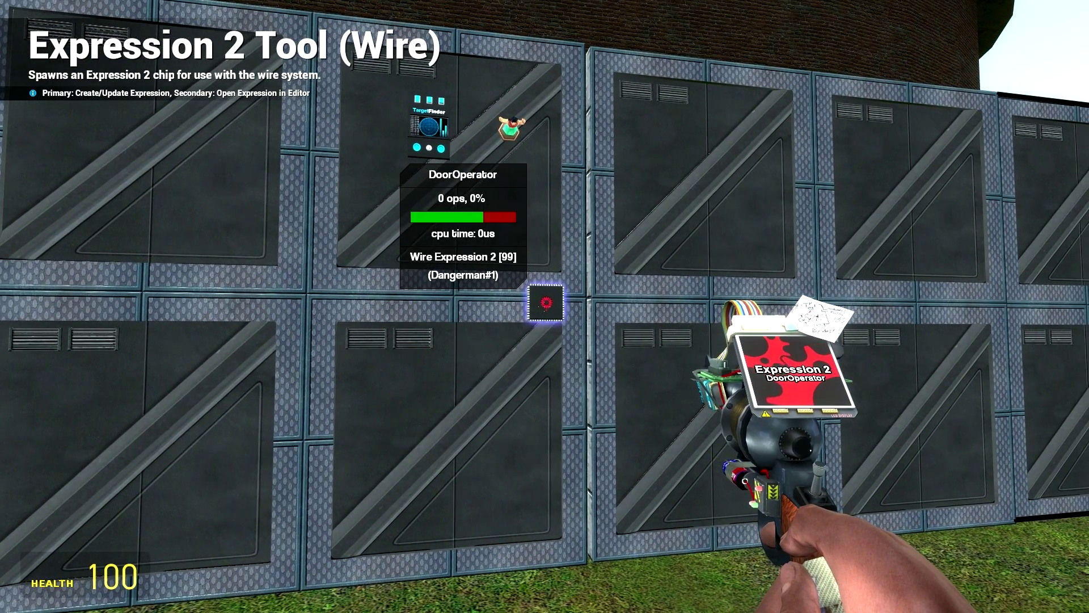
{"action": "right_click", "coordinate": [545, 307]}
{"action": "key", "text": "Down"}
{"action": "key", "text": "Down"}
{"action": "key", "text": "Down"}
{"action": "key", "text": "Down"}
{"action": "key", "text": "Down"}
{"action": "key", "text": "Down"}
{"action": "key", "text": "Down"}
{"action": "key", "text": "Down"}
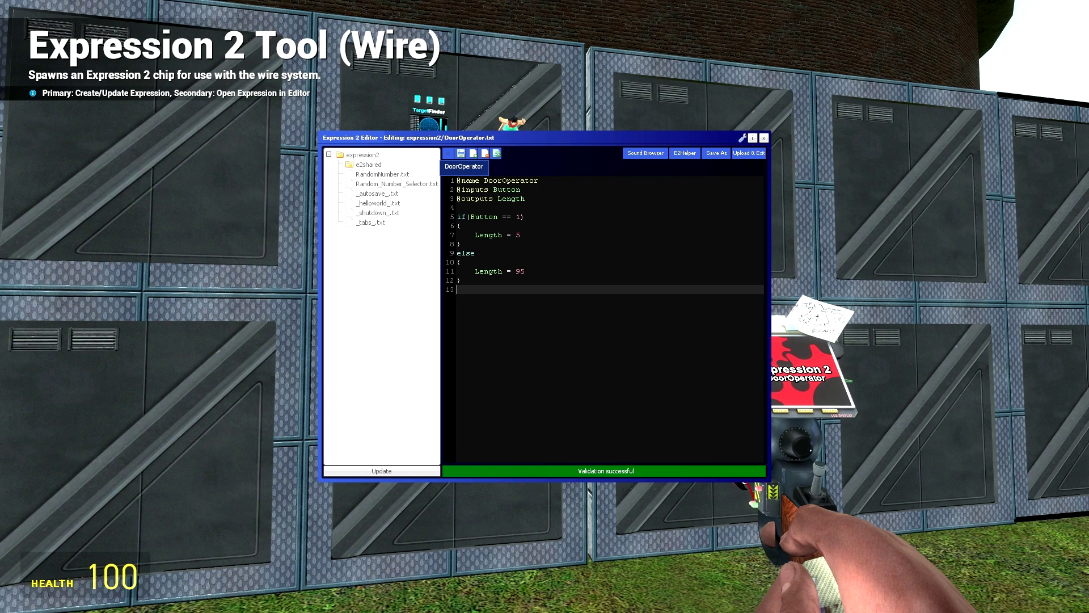
Replace the Button input declaration in the DoorOperator code with Distance.
{"action": "left_click", "coordinate": [506, 190]}
{"action": "key", "text": "Right"}
{"action": "key", "text": "Right"}
{"action": "key", "text": "Right"}
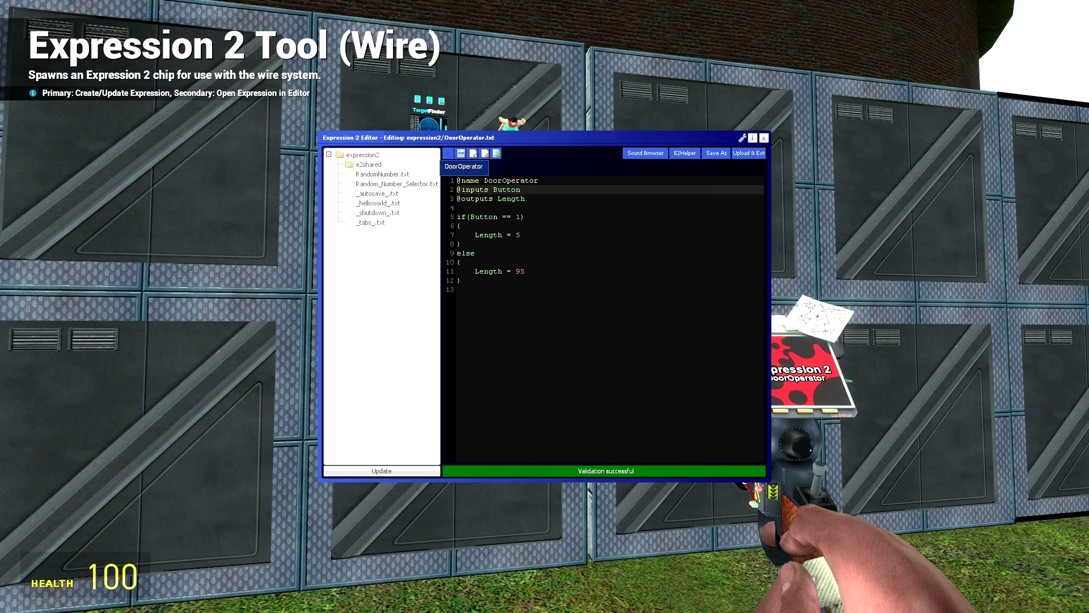
{"action": "key", "text": "shift+Left"}
{"action": "key", "text": "shift+Left"}
{"action": "key", "text": "shift+Left"}
{"action": "key", "text": "shift+Left"}
{"action": "key", "text": "shift+Left"}
{"action": "key", "text": "shift+Left"}
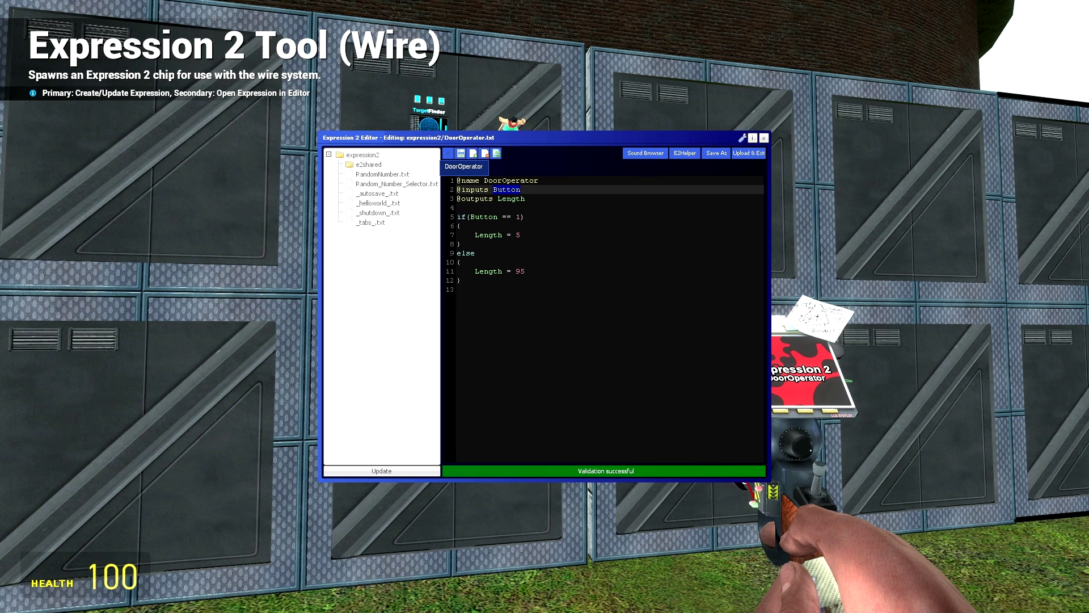
{"action": "key", "text": "BackSpace"}
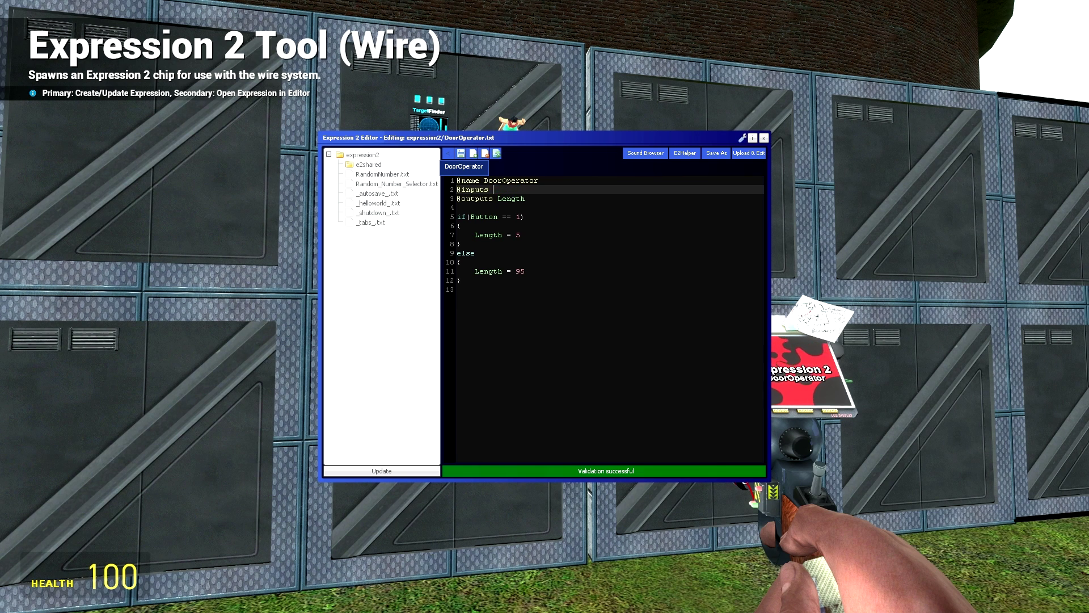
{"action": "type", "text": "Distance"}
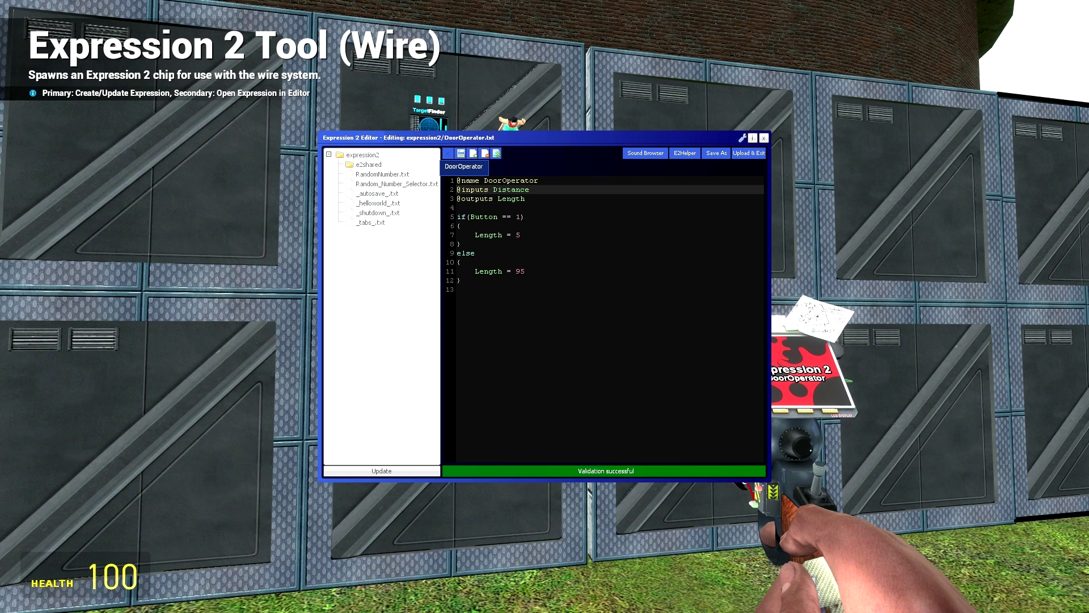
Change the if condition in the DoorOperator code to Distance > 150.
{"action": "left_click", "coordinate": [525, 198]}
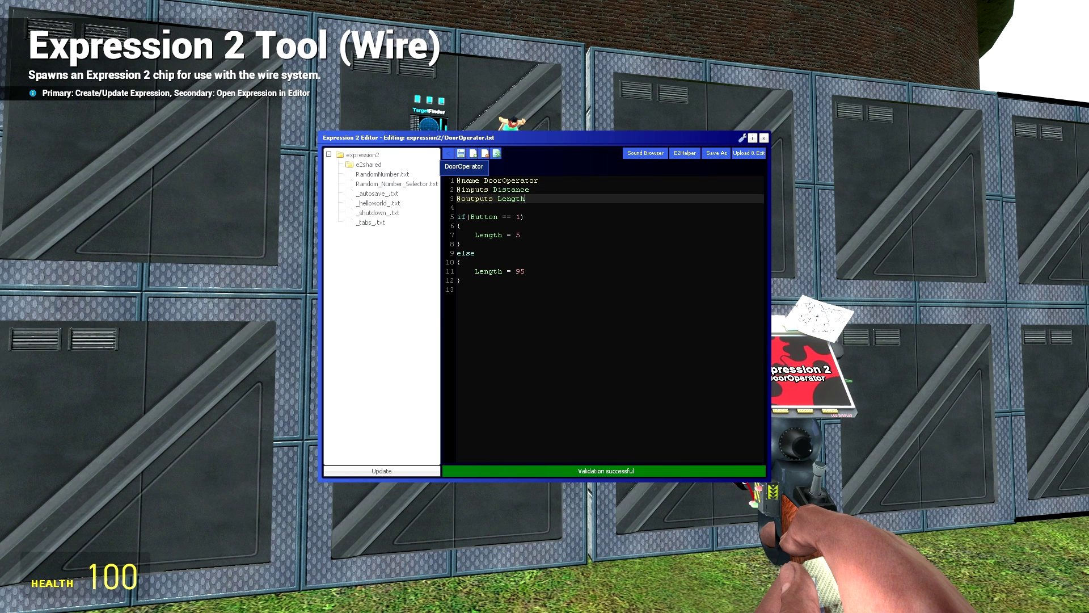
{"action": "mouse_move", "coordinate": [525, 198]}
{"action": "left_mouse_down"}
{"action": "mouse_move", "coordinate": [503, 199]}
{"action": "mouse_move", "coordinate": [520, 217]}
{"action": "left_mouse_up"}
{"action": "left_click", "coordinate": [526, 199]}
{"action": "key", "text": "BackSpace"}
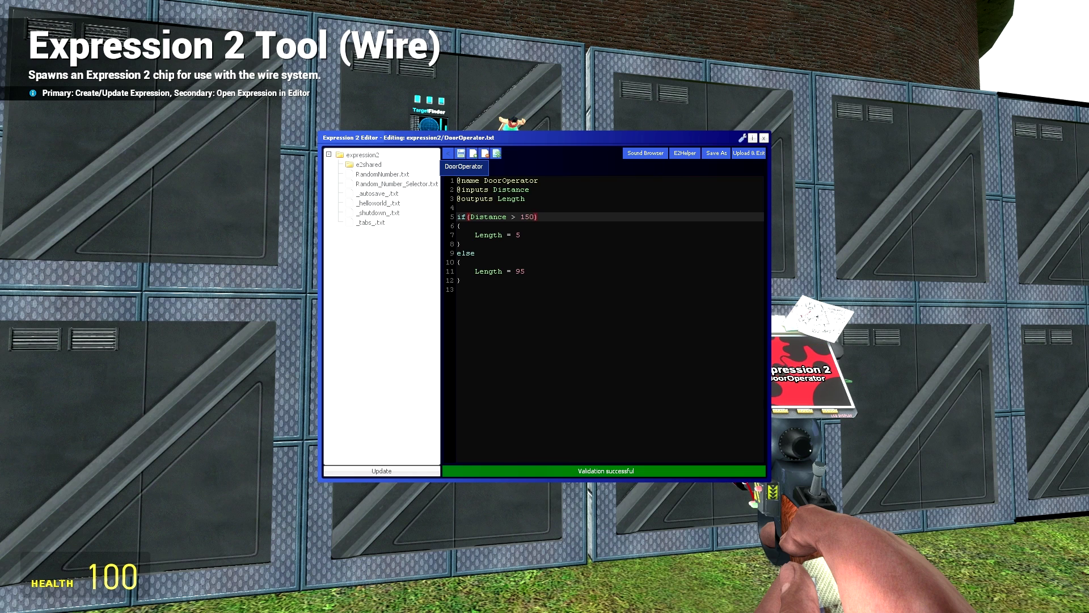
Set Length to 95 in the if branch and 5 in the else branch, and upload the code to the chip.
{"action": "left_click", "coordinate": [516, 234]}
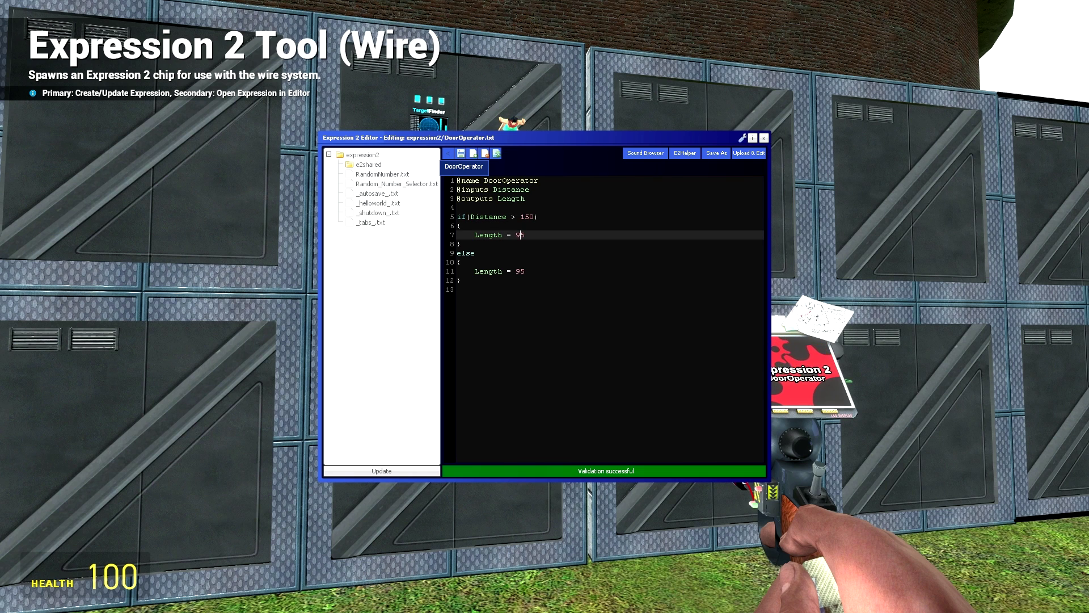
{"action": "left_click", "coordinate": [520, 272]}
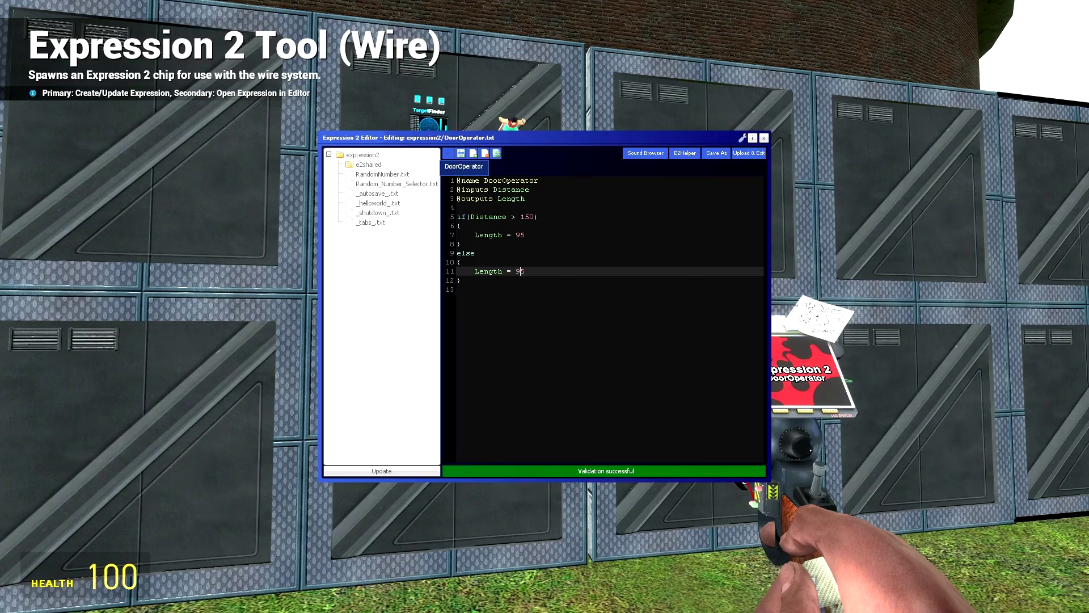
{"action": "left_click", "coordinate": [750, 154]}
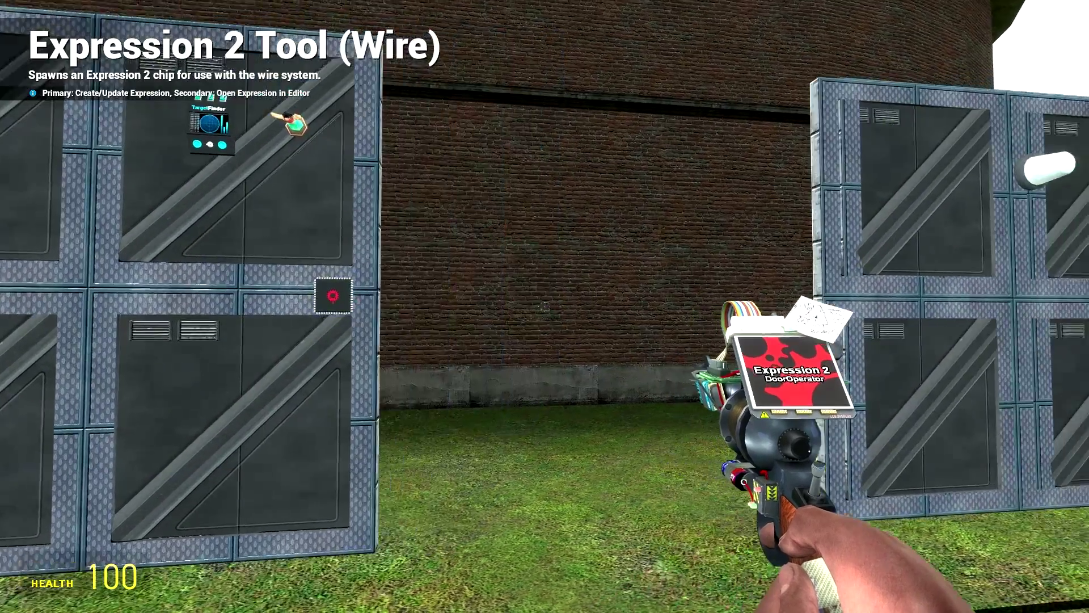
Walk away from the sliding door and back up to it several times to test whether it responds to distance.
{"action": "key", "text": "s"}
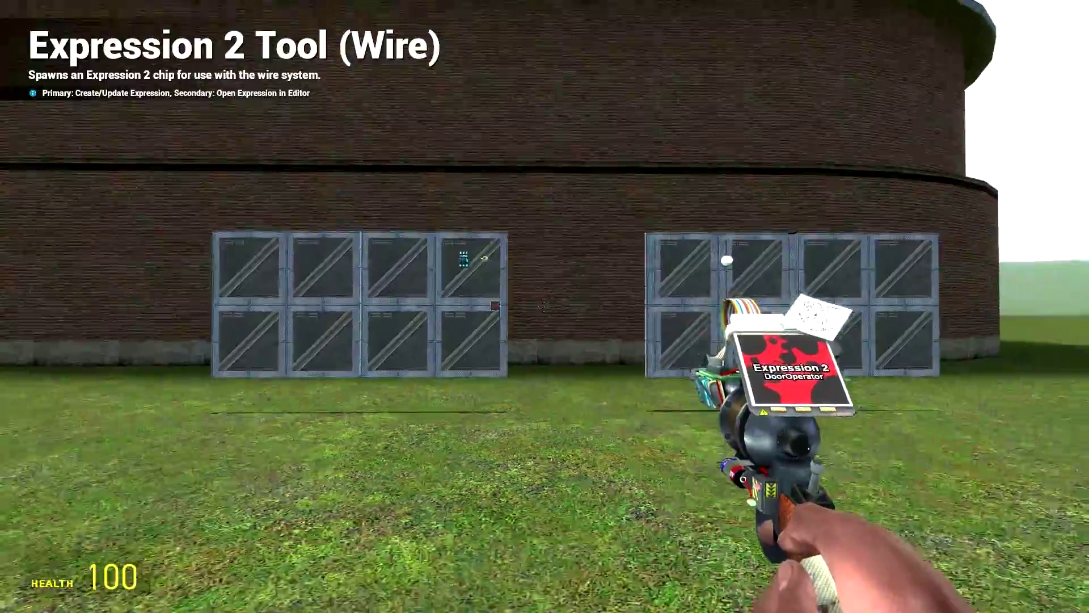
{"action": "key", "text": "s"}
{"action": "key", "text": "w"}
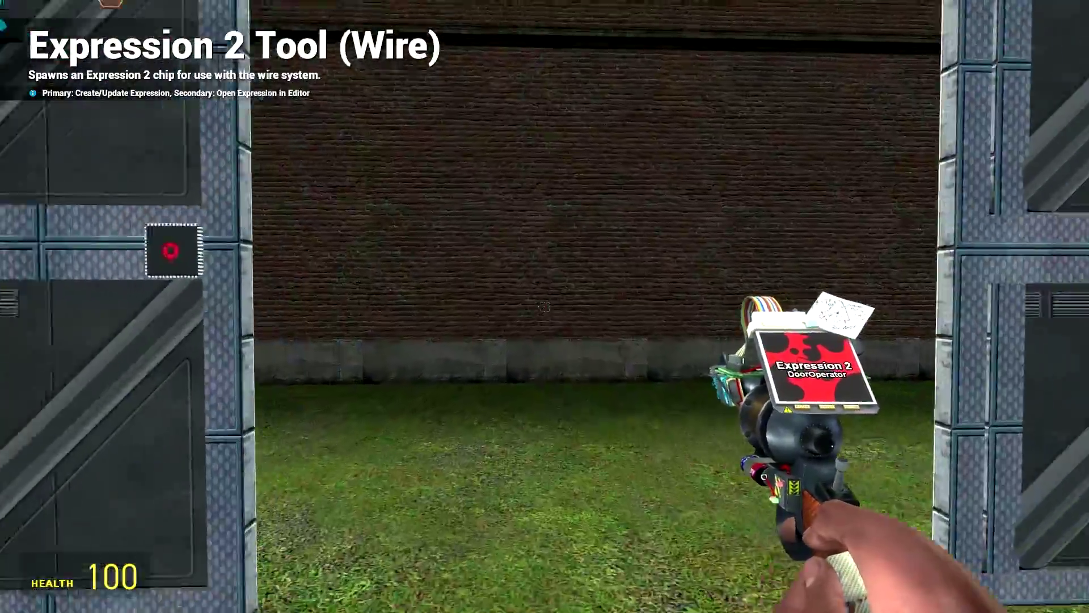
{"action": "key", "text": "s"}
{"action": "key", "text": "w"}
{"action": "key", "text": "s"}
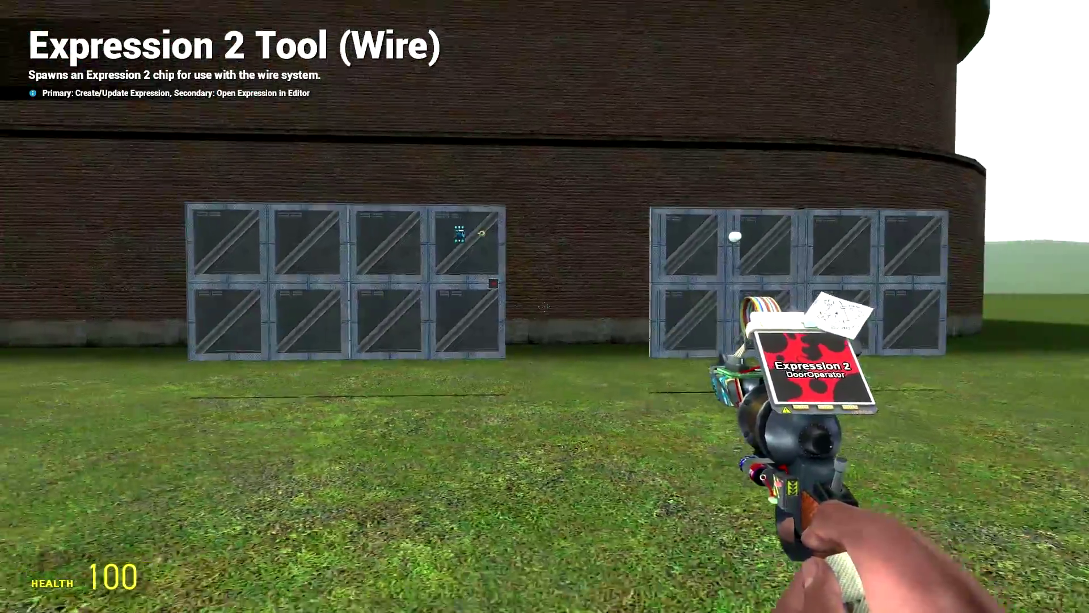
{"action": "key", "text": "w"}
Wire the DoorOperator chip's Distance input to the beacon sensor on the door panel with the Advanced Wiring Tool.
{"action": "key", "text": "q"}
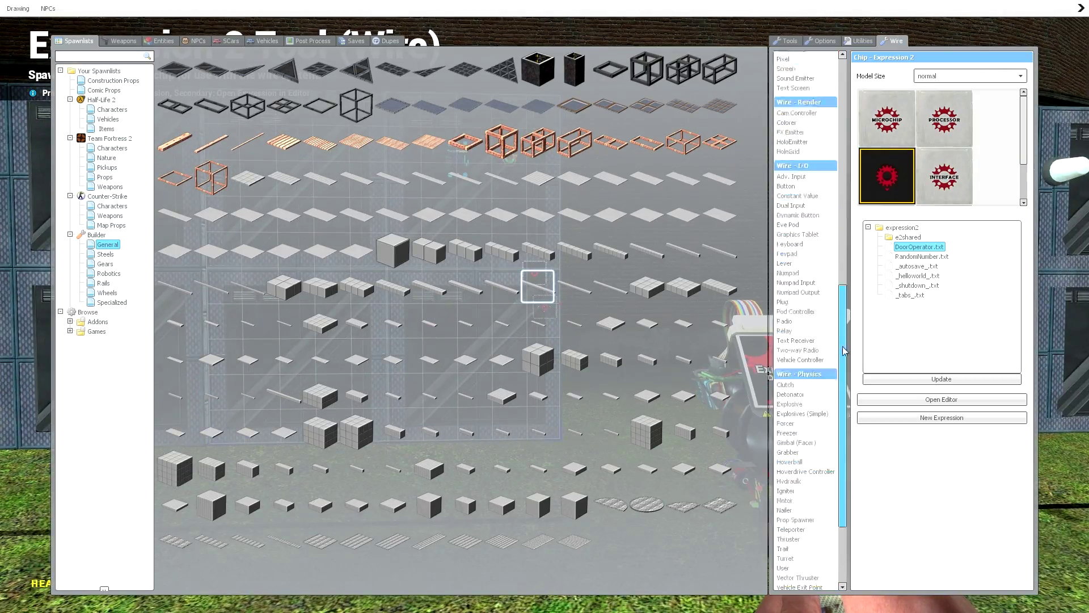
{"action": "left_click", "coordinate": [797, 560]}
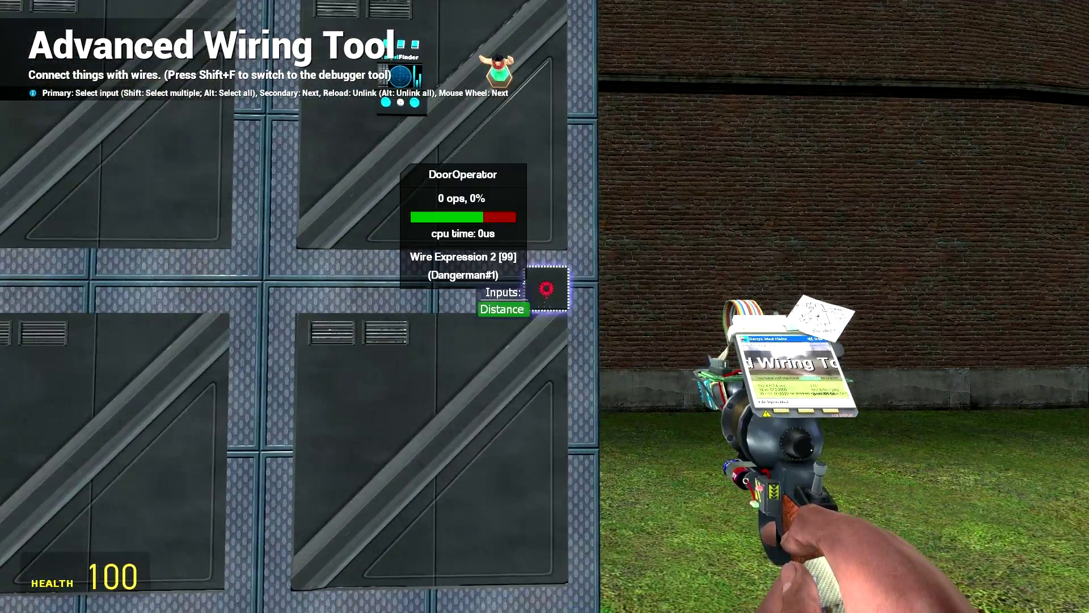
{"action": "left_click", "coordinate": [545, 306]}
{"action": "left_click", "coordinate": [545, 306]}
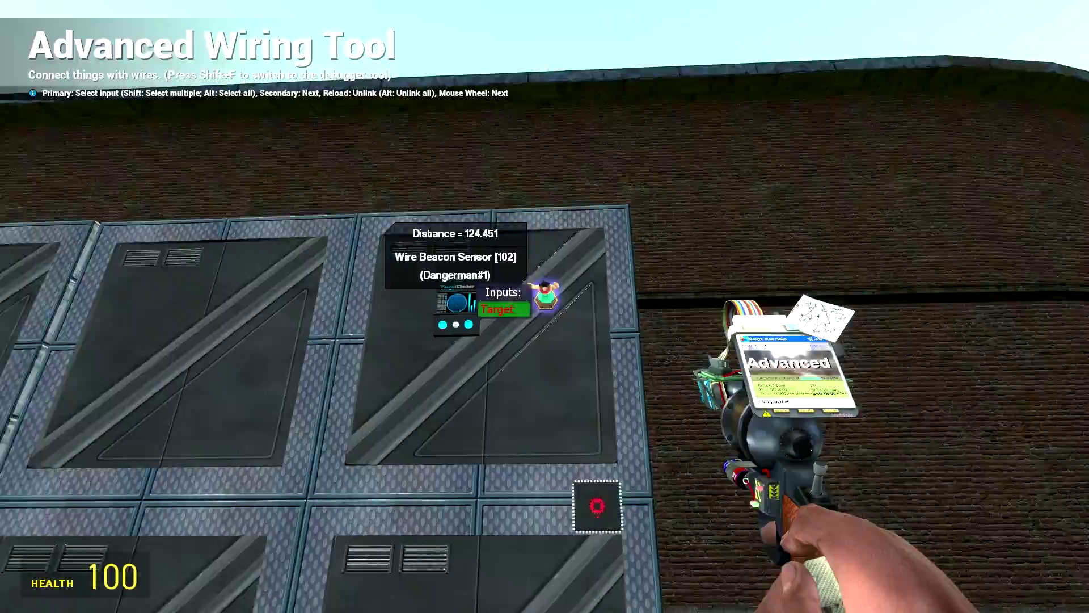
Examine the door's behaviour from close up, from far away and from different sides of the field.
{"action": "key", "text": "s"}
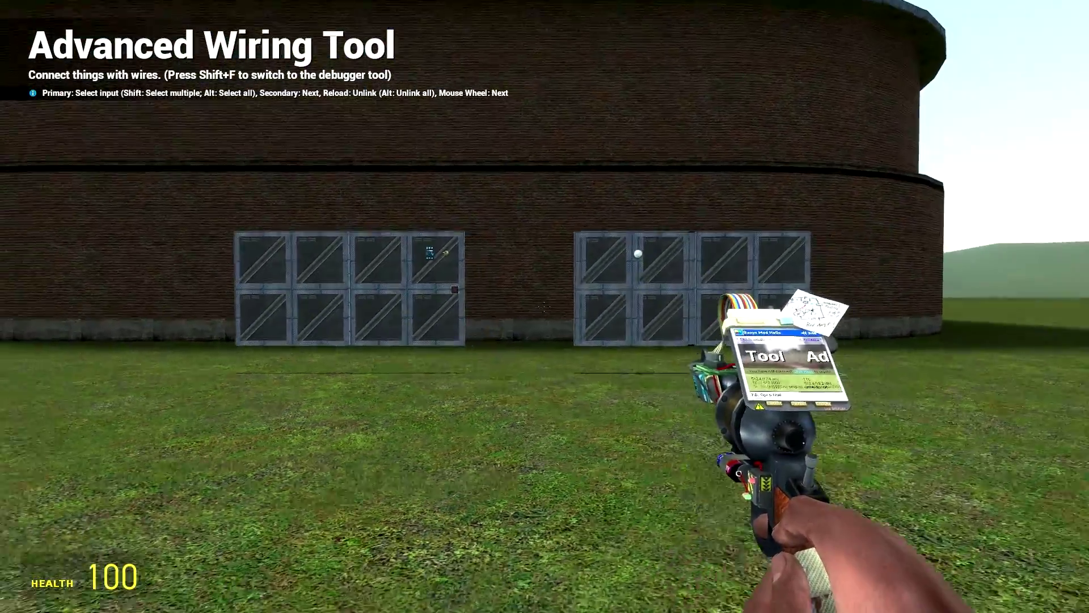
{"action": "key", "text": "w"}
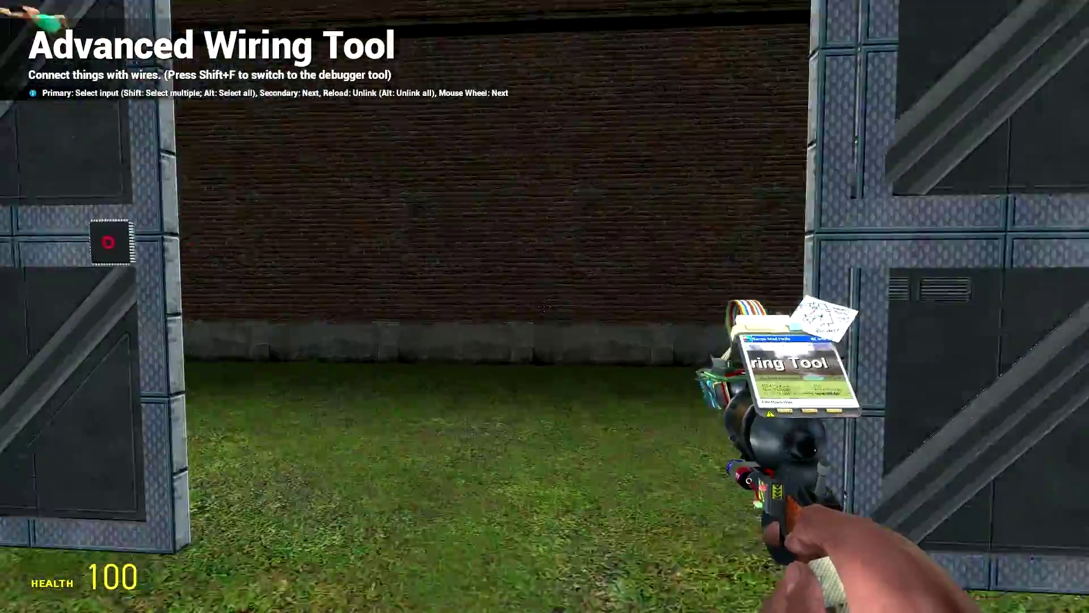
{"action": "key", "text": "s"}
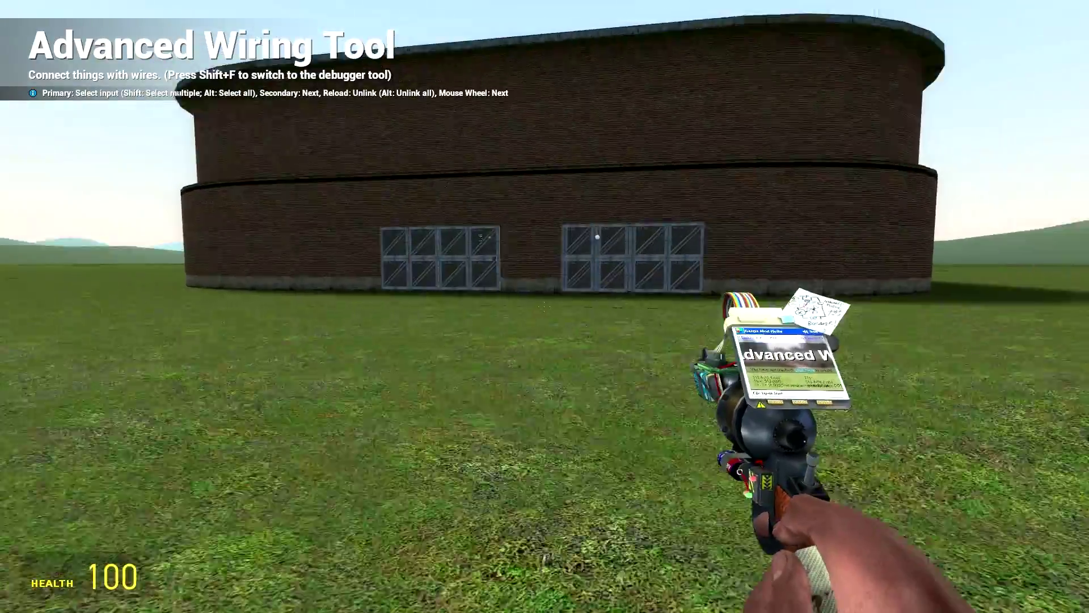
{"action": "key", "text": "d"}
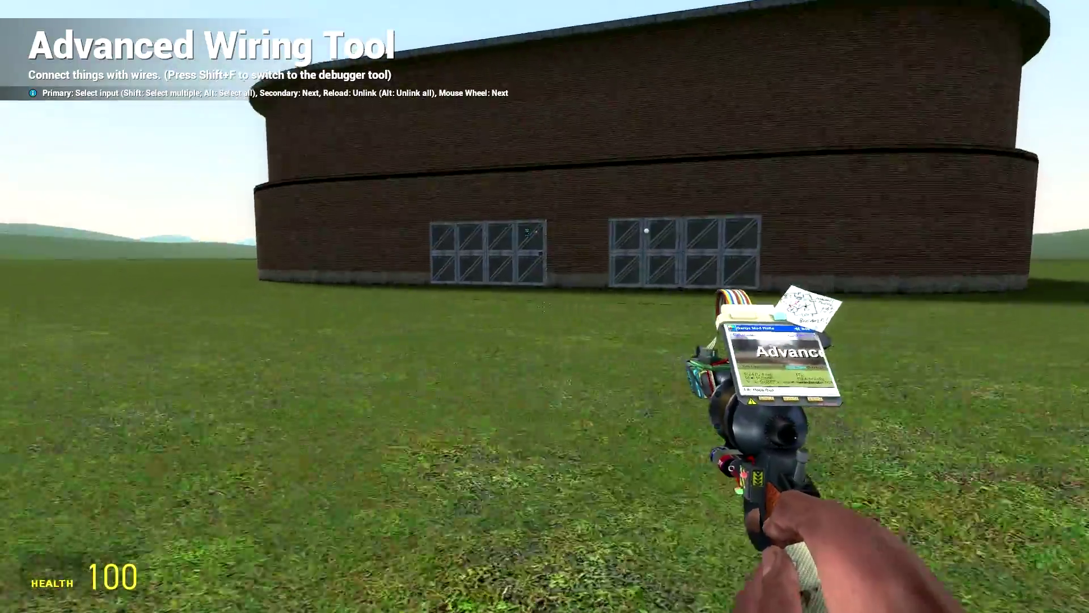
{"action": "key", "text": "a"}
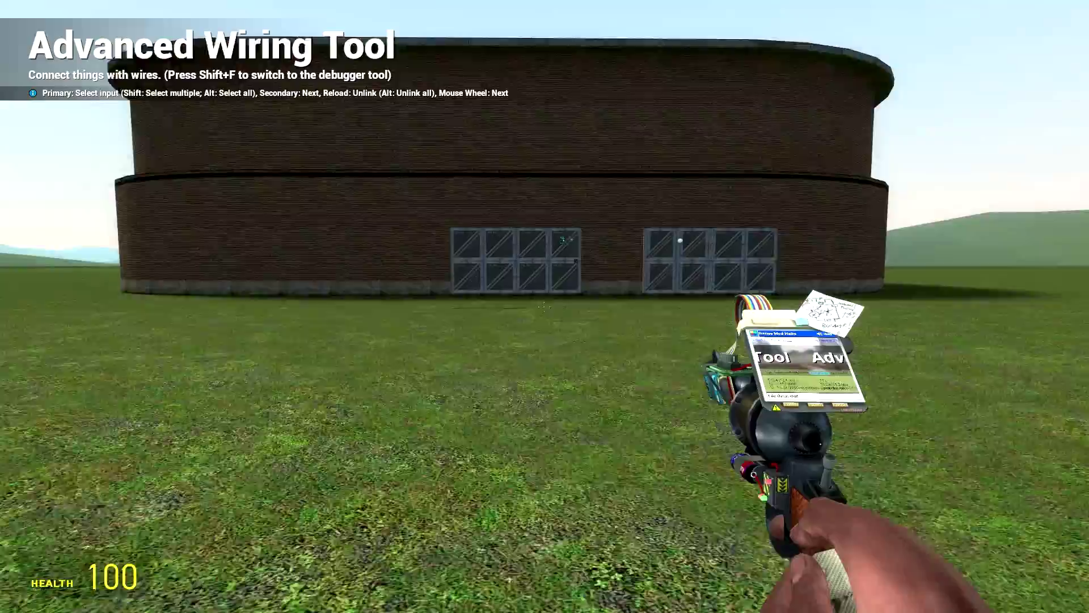
{"action": "key", "text": "d"}
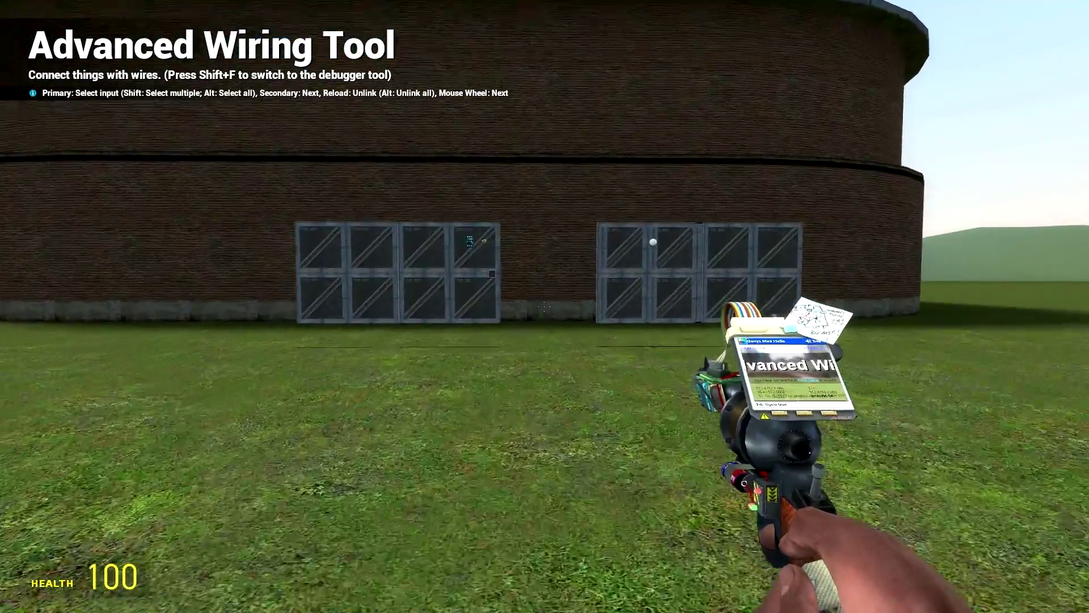
Walk through the doorway, check the door from behind, and return to examine it from far and near.
{"action": "key", "text": "w"}
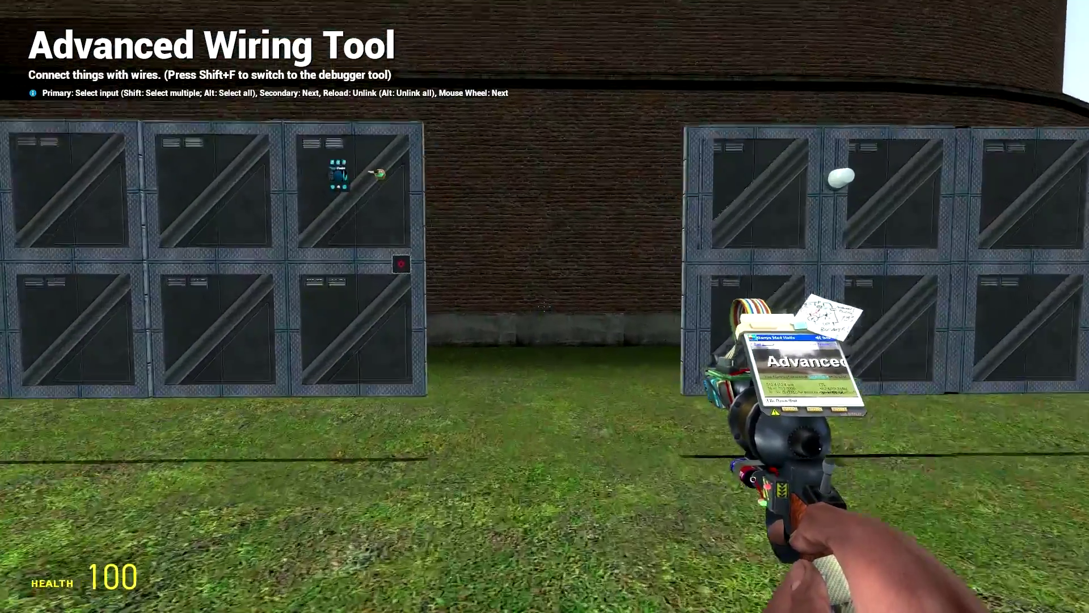
{"action": "key", "text": "w"}
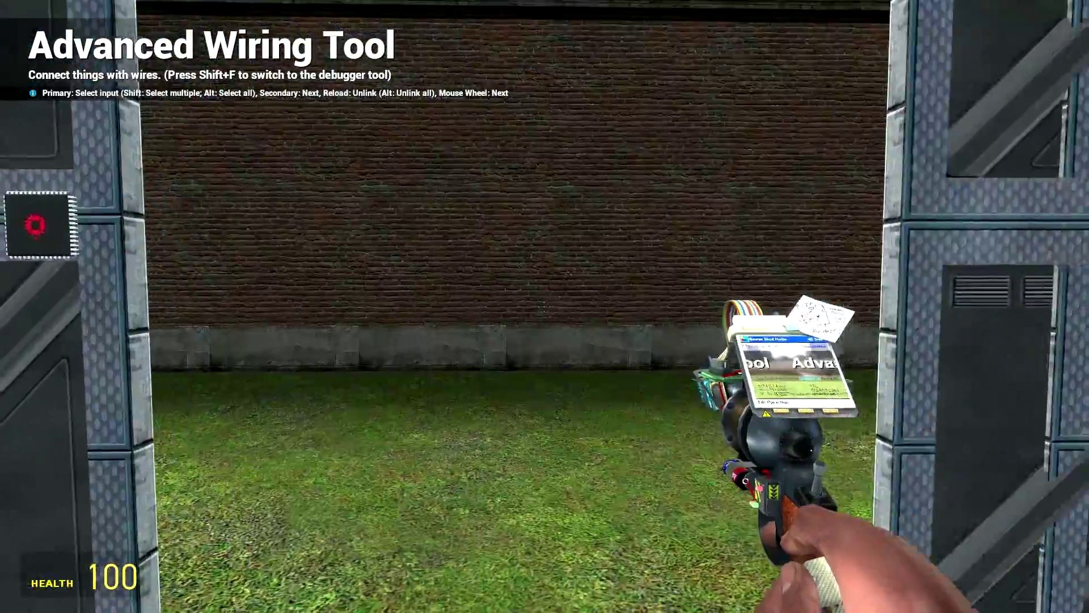
{"action": "key", "text": "w"}
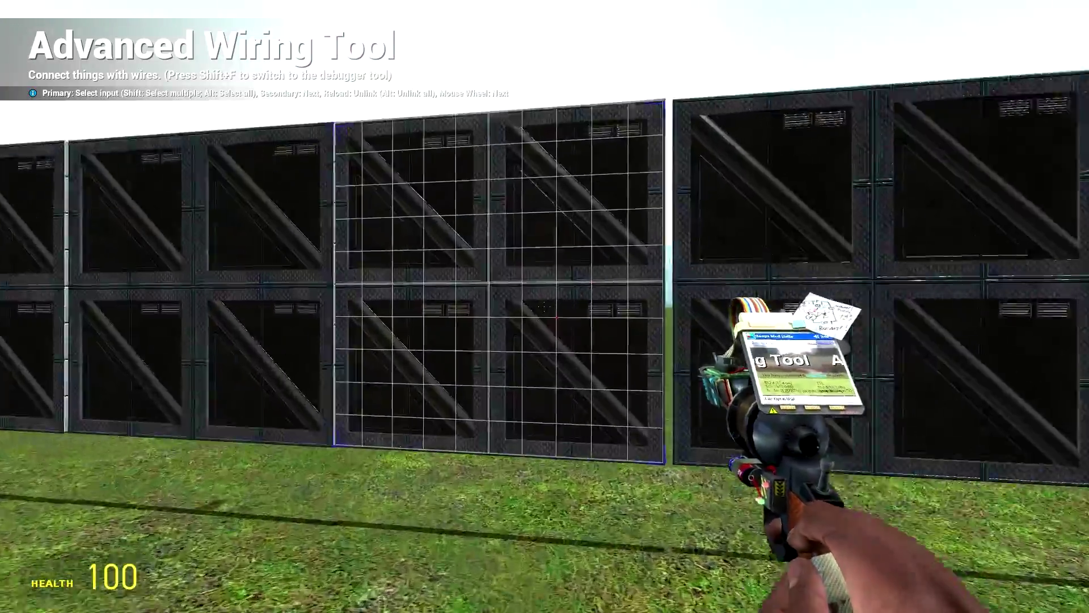
{"action": "key", "text": "w"}
{"action": "key", "text": "s"}
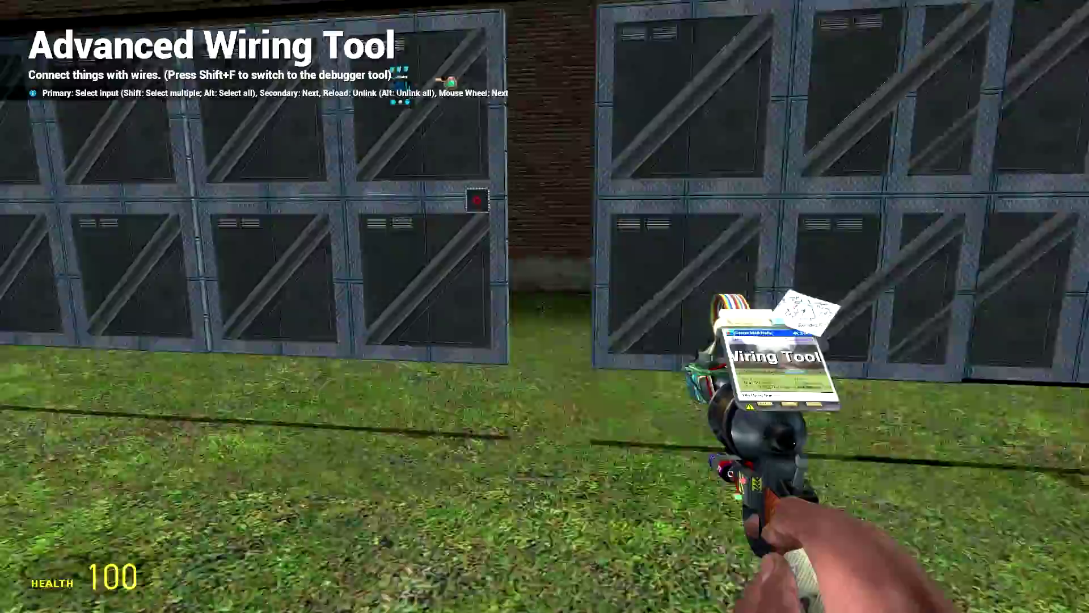
{"action": "key", "text": "s"}
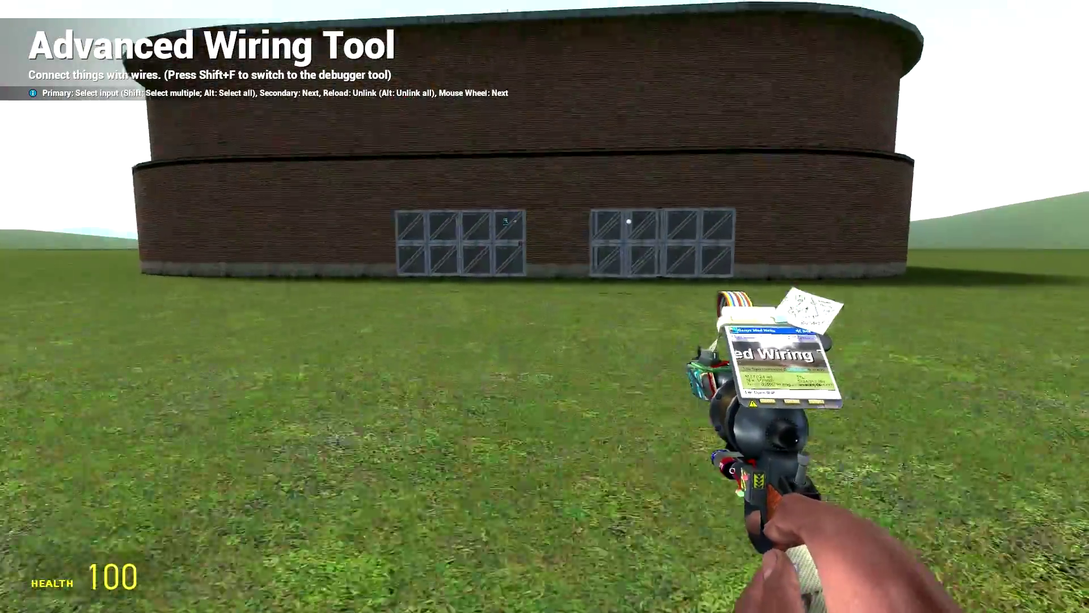
{"action": "key", "text": "w"}
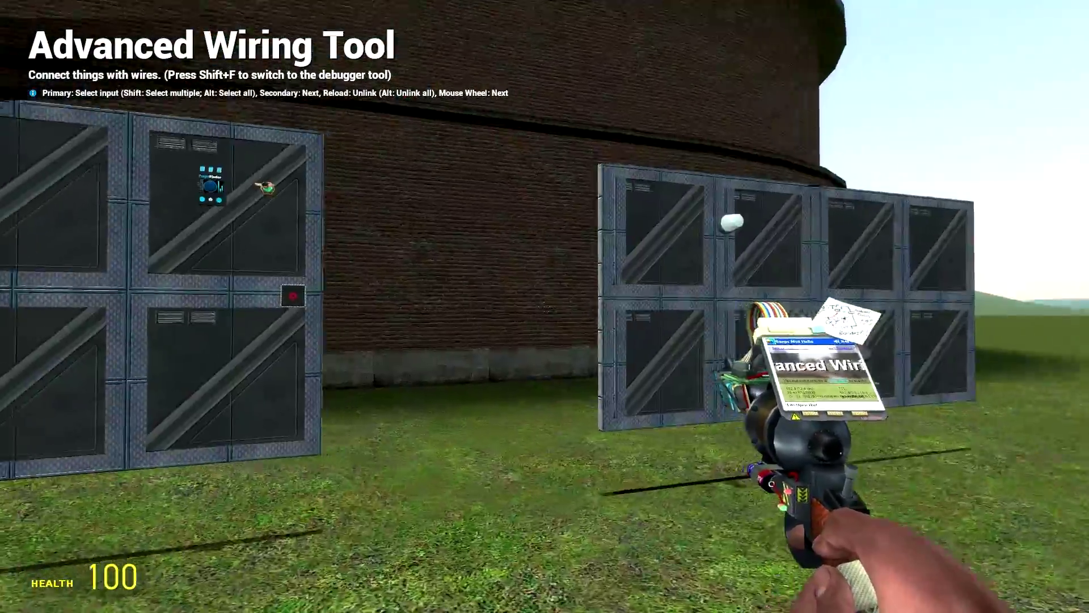
{"action": "key", "text": "w"}
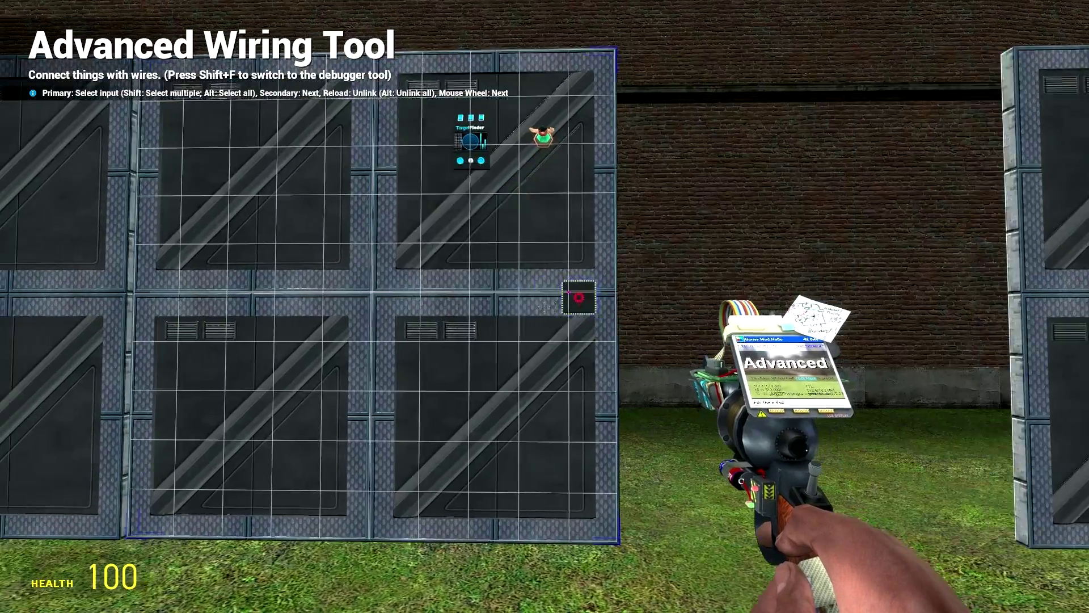
Switch to the Expression 2 tool and open the DoorOperator chip's code in the editor.
{"action": "key", "text": "q"}
{"action": "left_click_drag", "start_coordinate": [843, 427], "coordinate": [843, 190]}
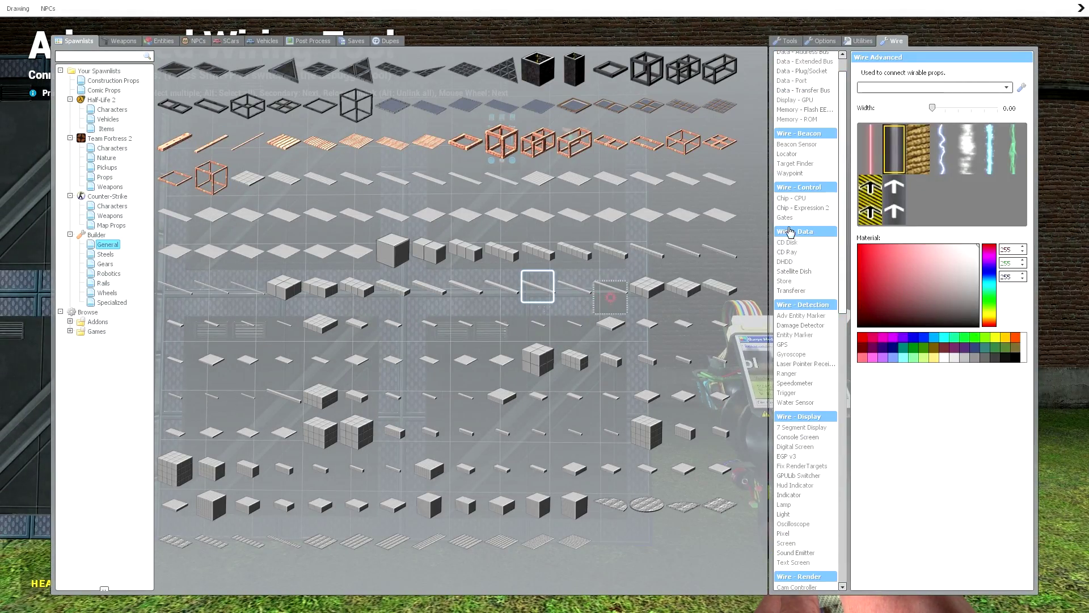
{"action": "left_click", "coordinate": [793, 209]}
{"action": "key", "text": "q"}
{"action": "right_click", "coordinate": [545, 306]}
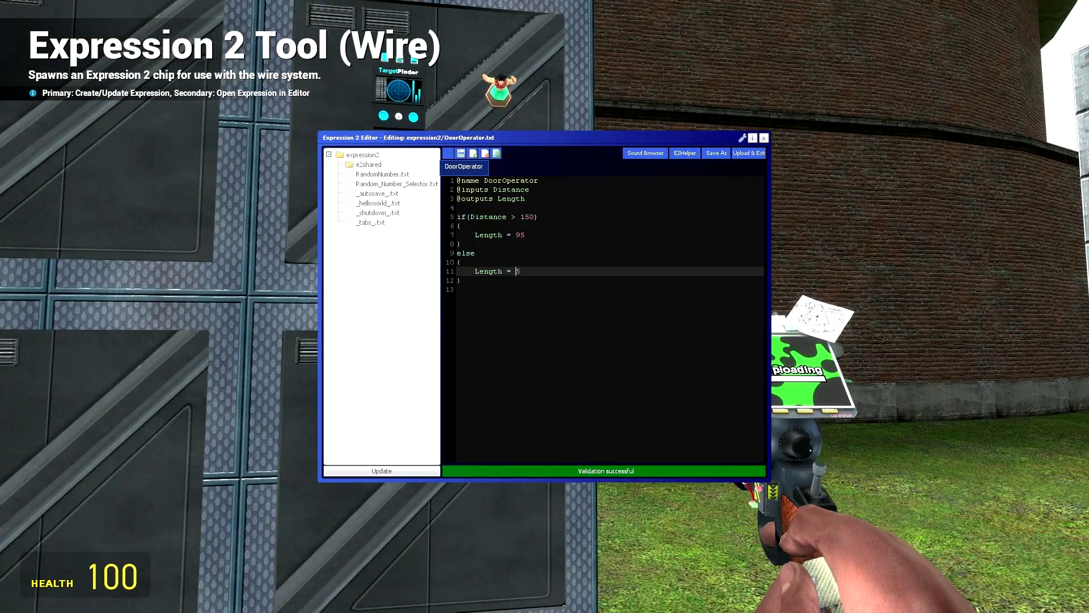
Extend the if condition to Distance > 150 || Distance == 0 and upload the code to the chip.
{"action": "left_click", "coordinate": [534, 217]}
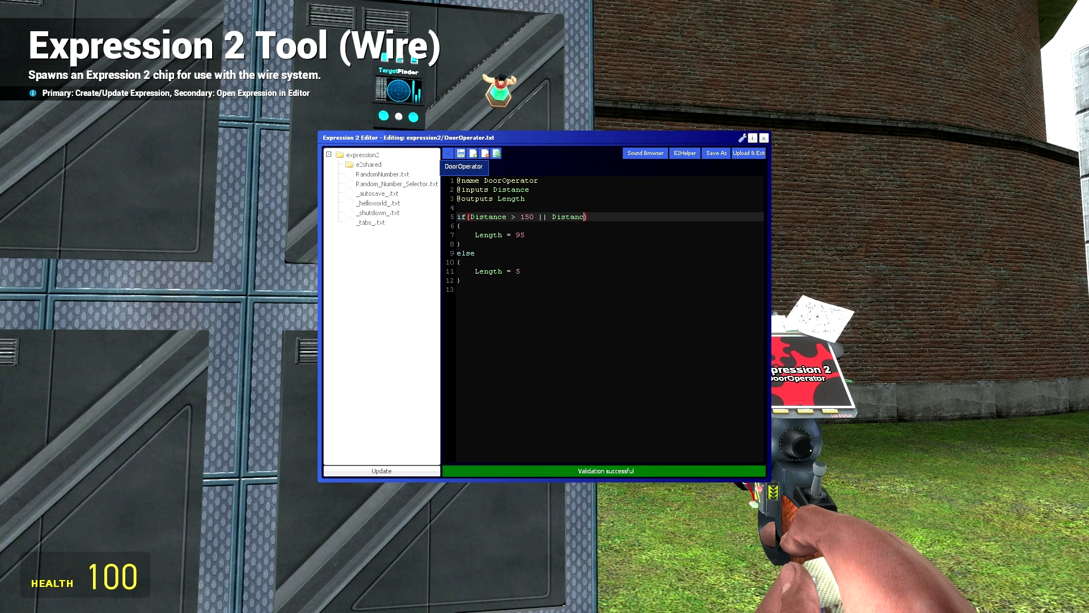
{"action": "key", "text": "BackSpace"}
{"action": "key", "text": "BackSpace"}
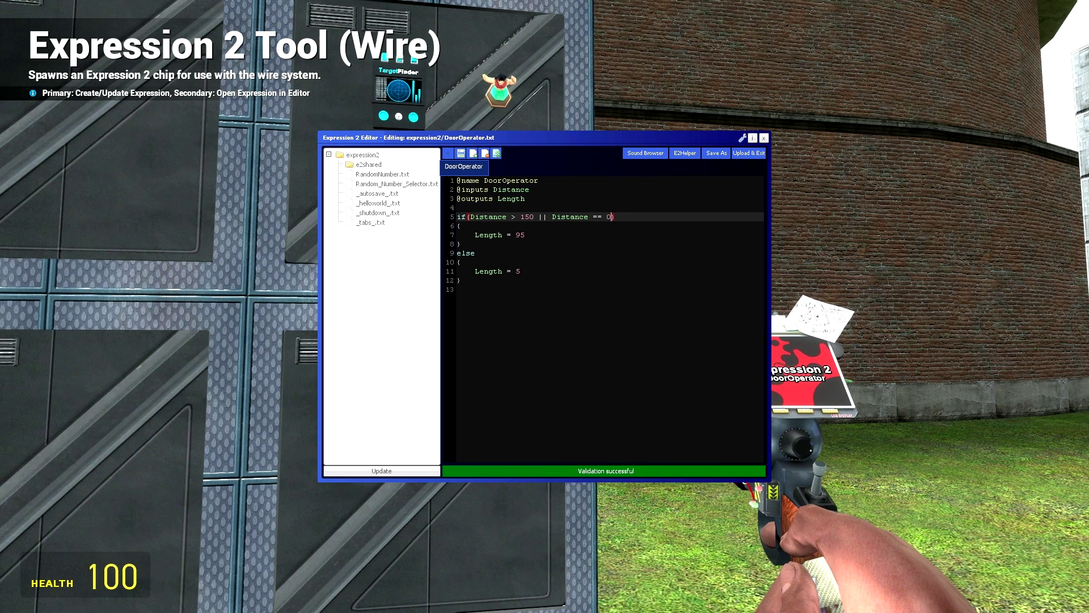
{"action": "left_click", "coordinate": [526, 235]}
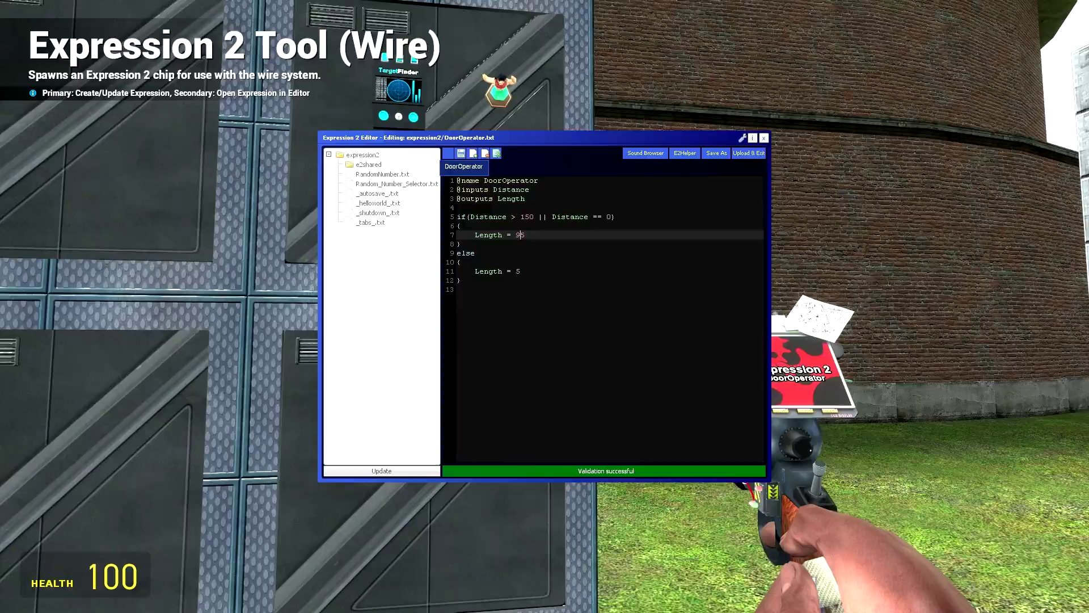
{"action": "left_click", "coordinate": [750, 158]}
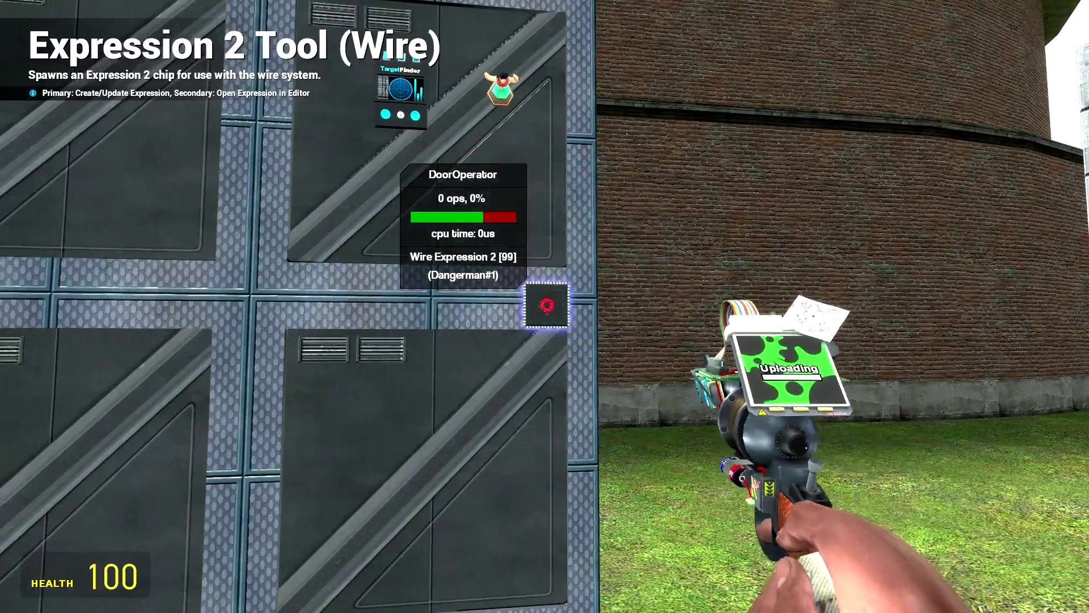
Test the automatic door by backing far away, approaching it, walking through and checking it from both sides.
{"action": "key", "text": "s"}
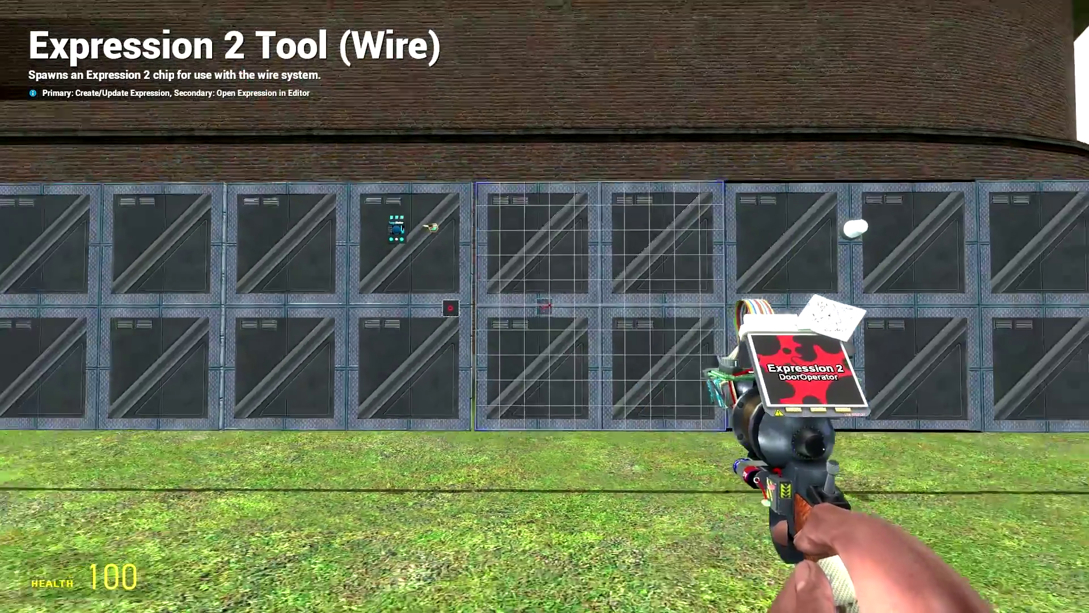
{"action": "key", "text": "s"}
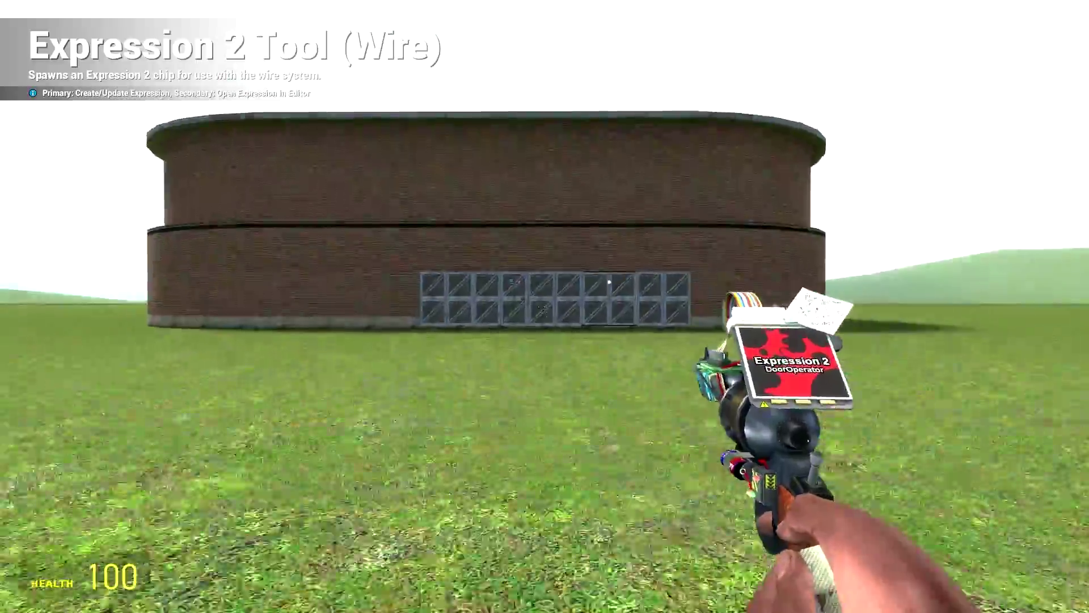
{"action": "key", "text": "a"}
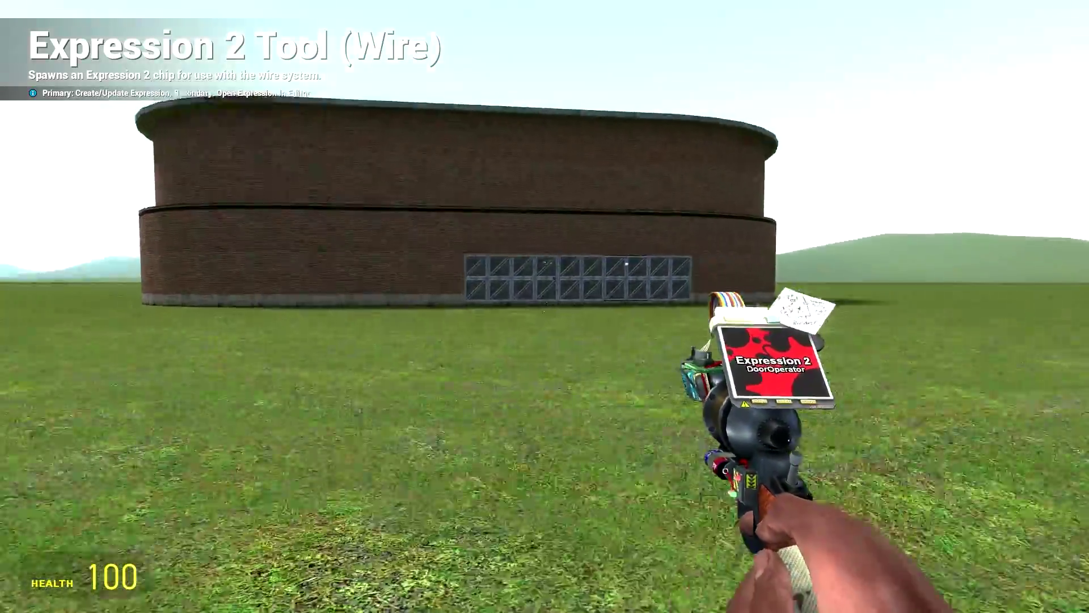
{"action": "key", "text": "w"}
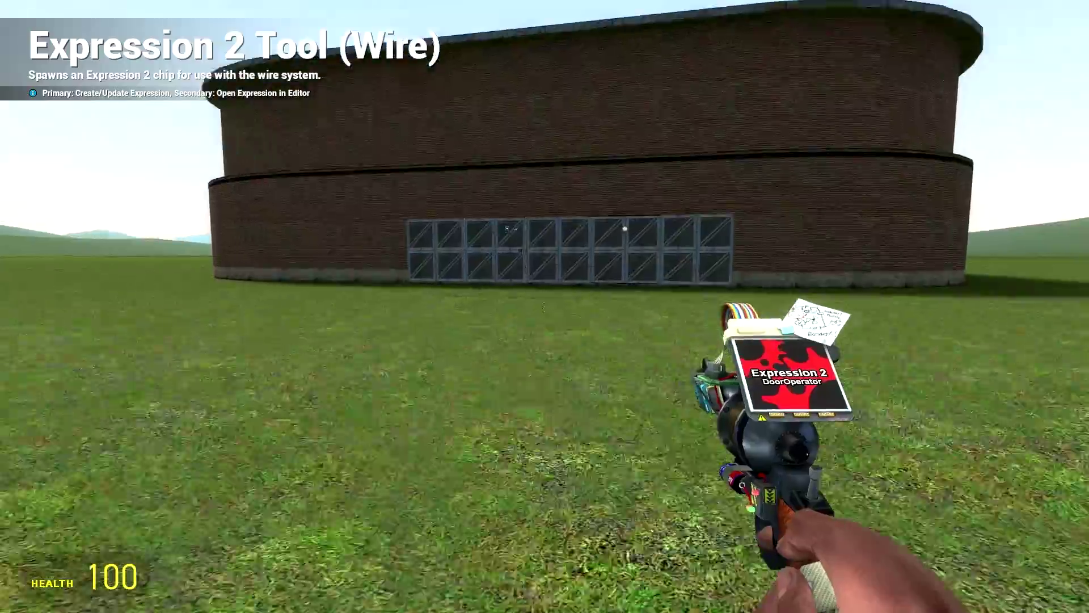
{"action": "key", "text": "w"}
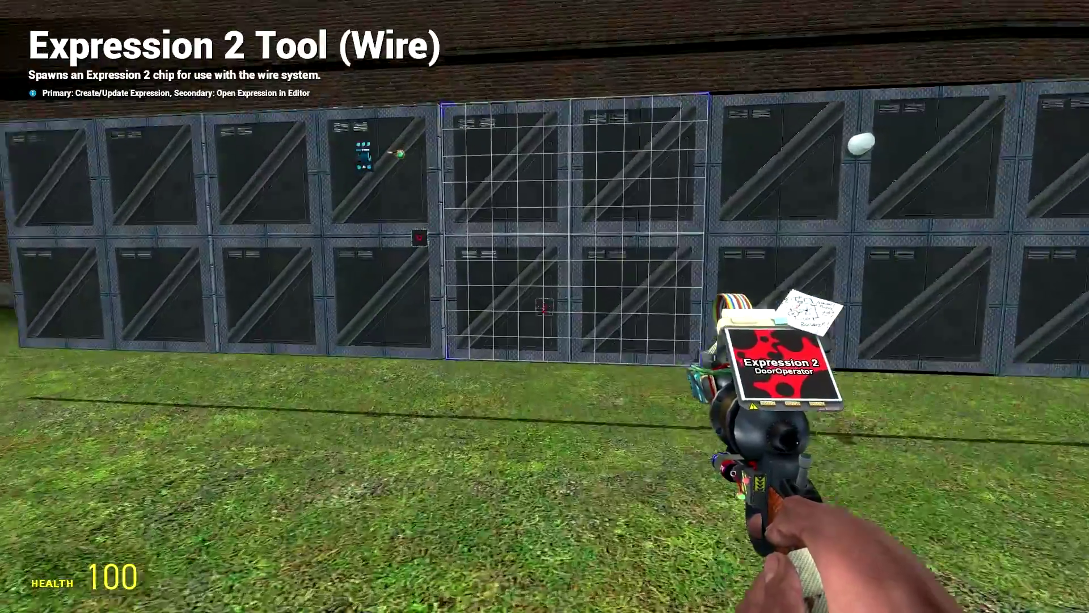
{"action": "key", "text": "w"}
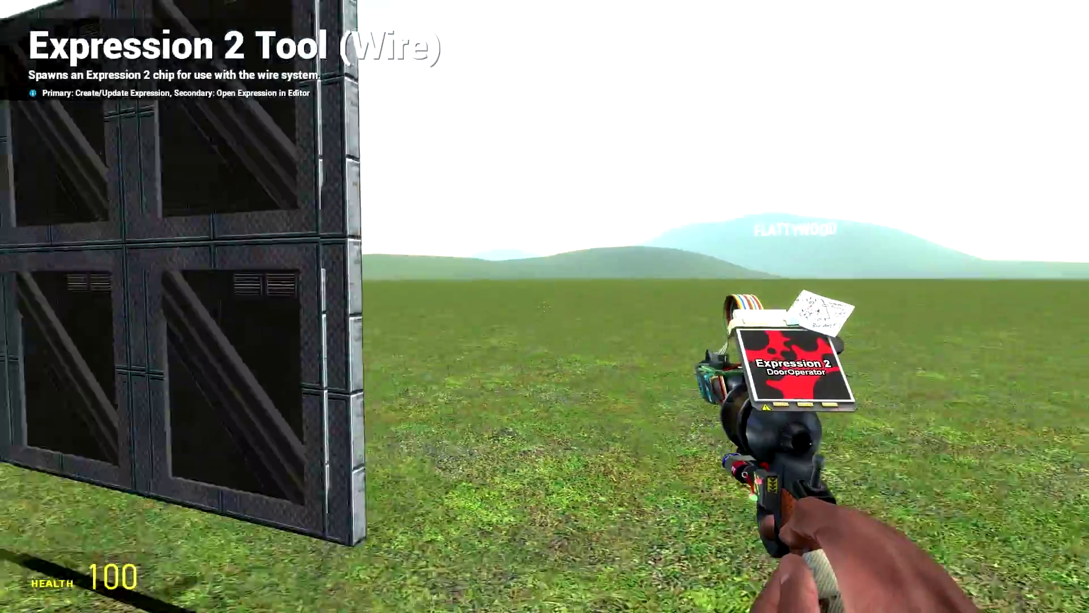
{"action": "key", "text": "s"}
{"action": "key", "text": "w"}
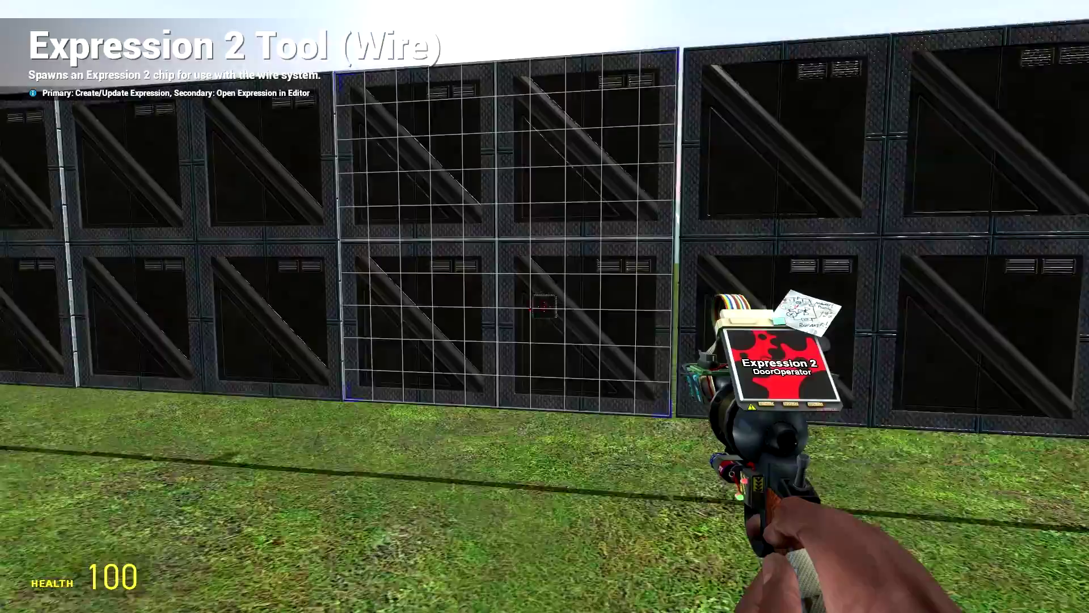
{"action": "key", "text": "w"}
{"action": "key", "text": "s"}
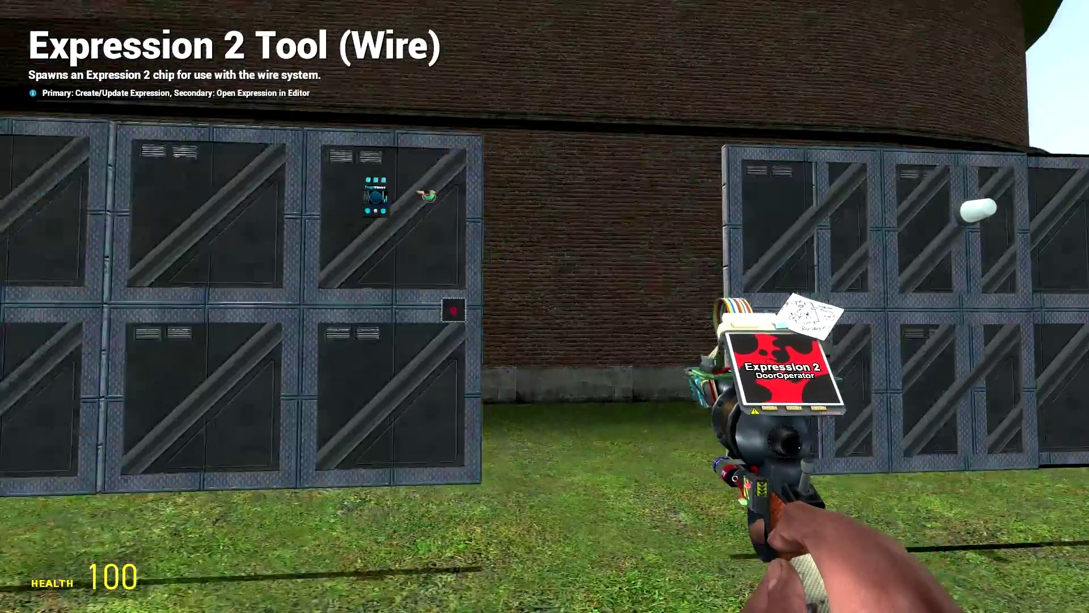
Set Length in the if branch of the DoorOperator code to 98 and upload it to the chip.
{"action": "key", "text": "w"}
{"action": "right_click", "coordinate": [545, 306]}
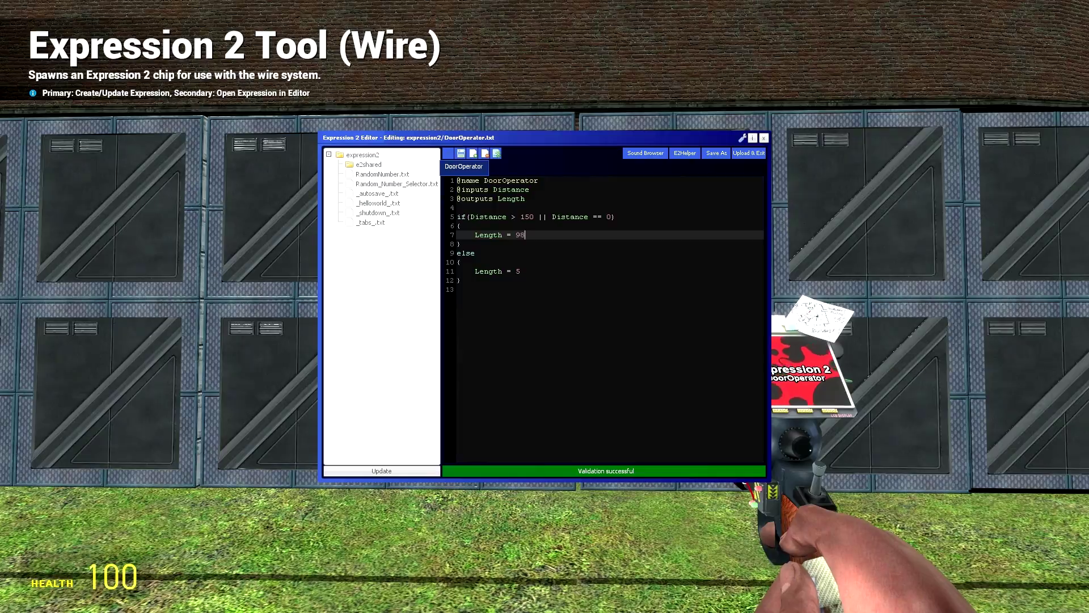
{"action": "left_click", "coordinate": [749, 153]}
{"action": "key", "text": "s"}
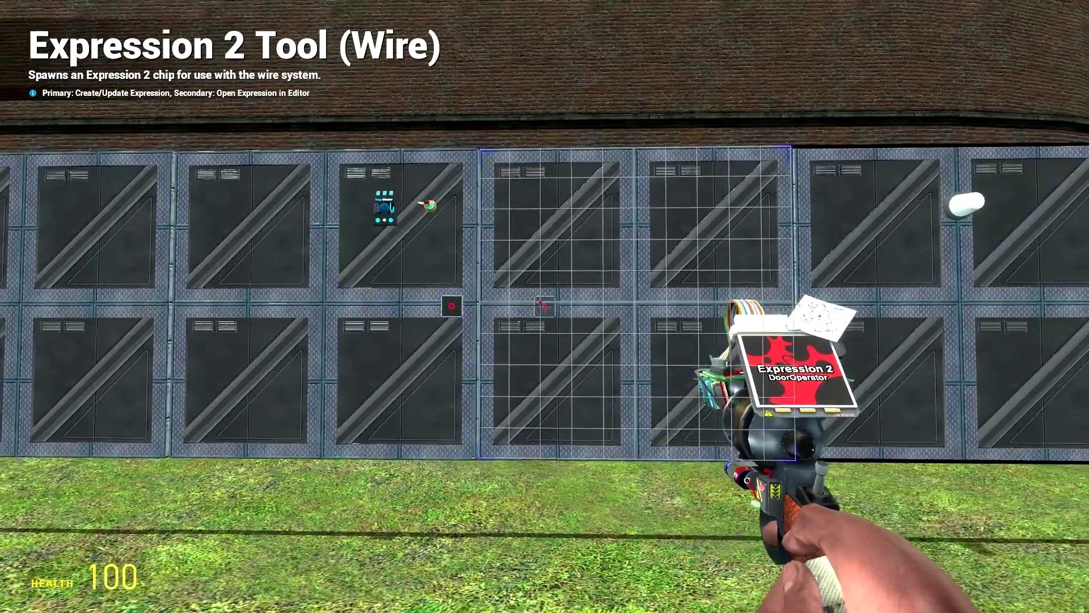
Switch to the Physics Gun and test the door's closing alignment by repeatedly approaching the target finder and backing away.
{"action": "key", "text": "w"}
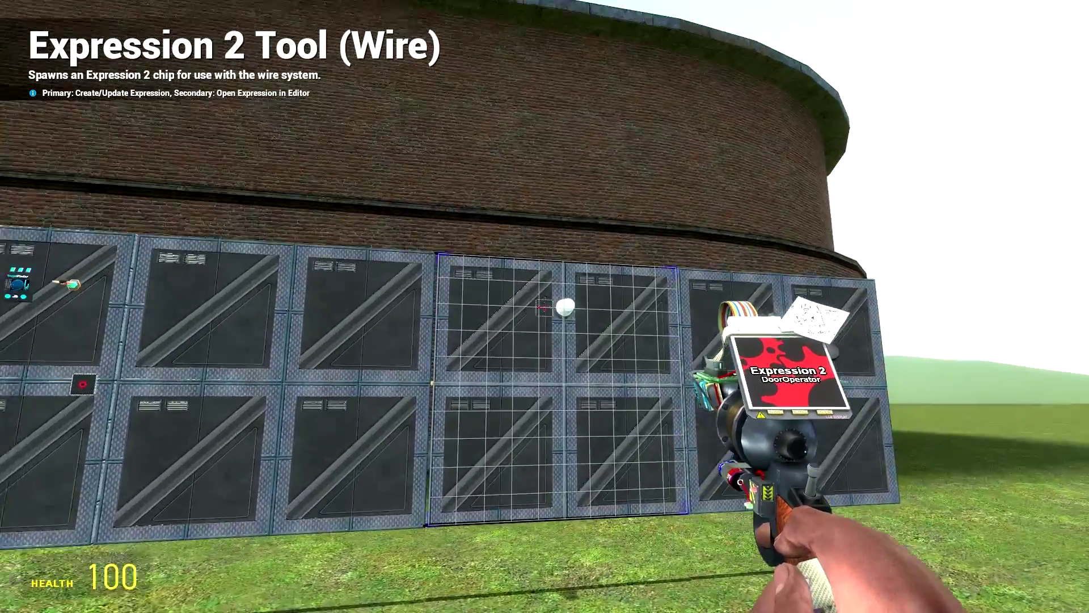
{"action": "scroll", "coordinate": [544, 307], "scroll_direction": "up", "scroll_amount": 10}
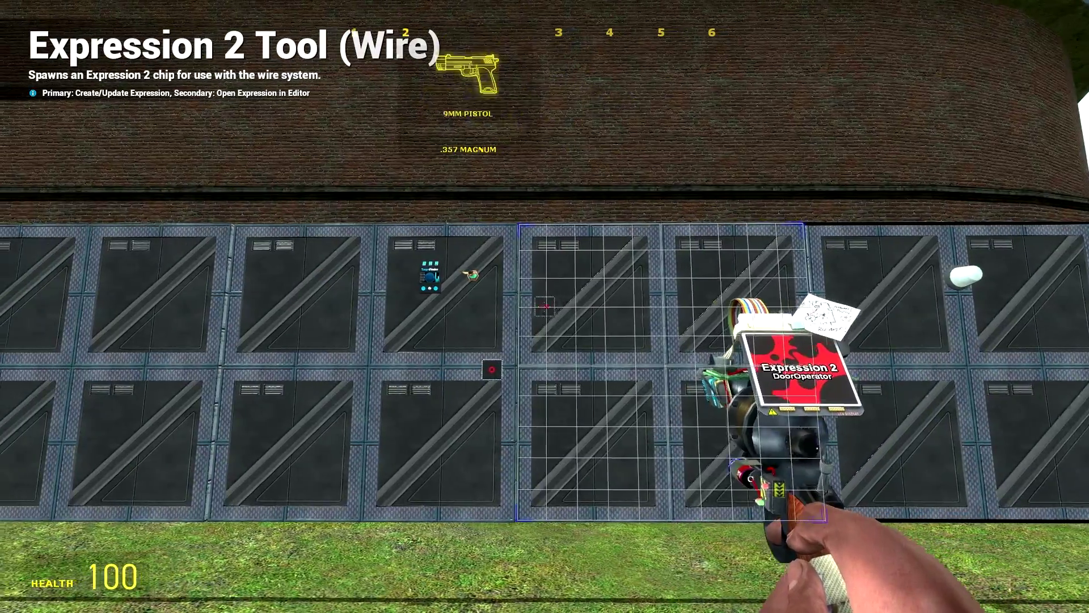
{"action": "left_click", "coordinate": [545, 306]}
{"action": "key", "text": "w"}
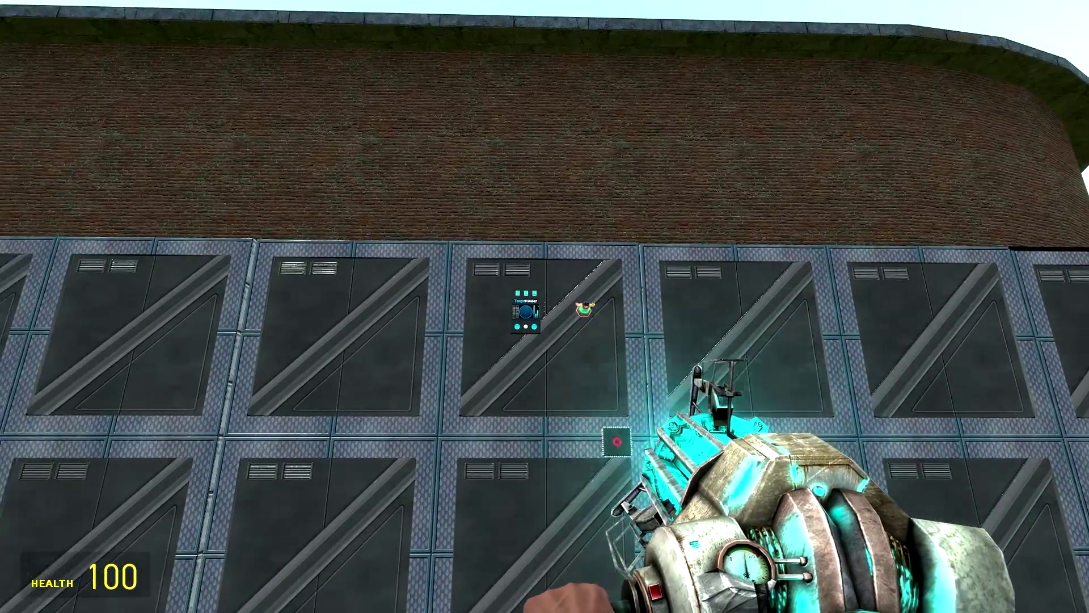
{"action": "key", "text": "w"}
{"action": "key", "text": "s"}
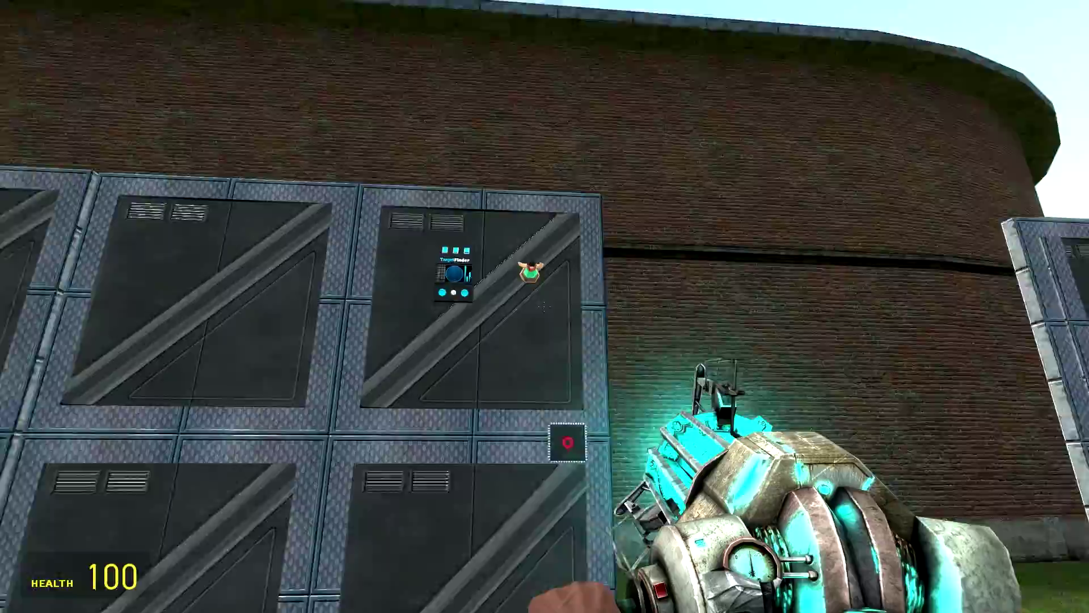
{"action": "key", "text": "w"}
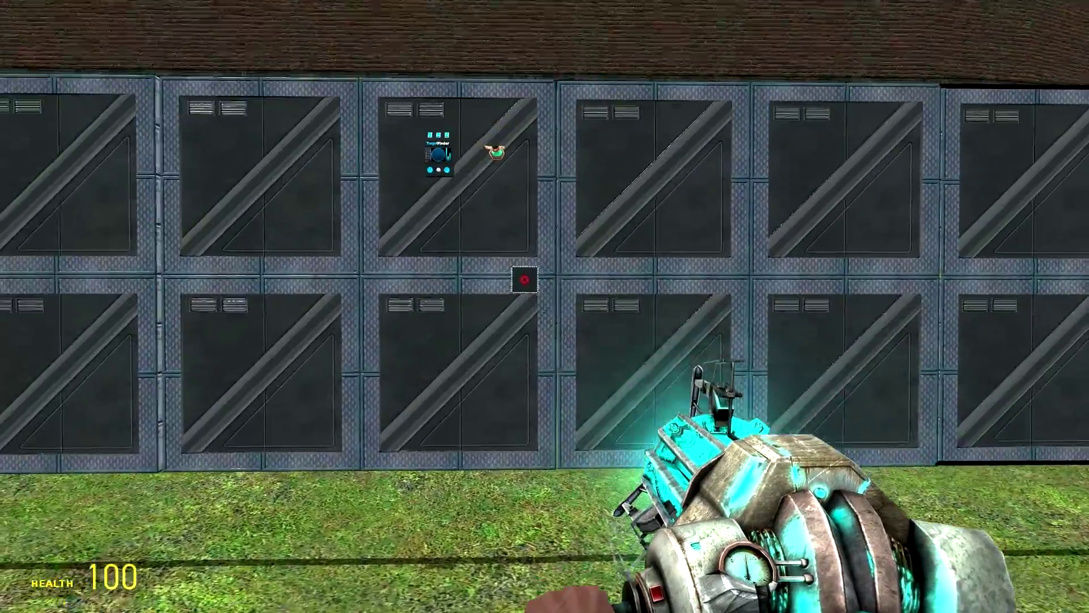
{"action": "key", "text": "s"}
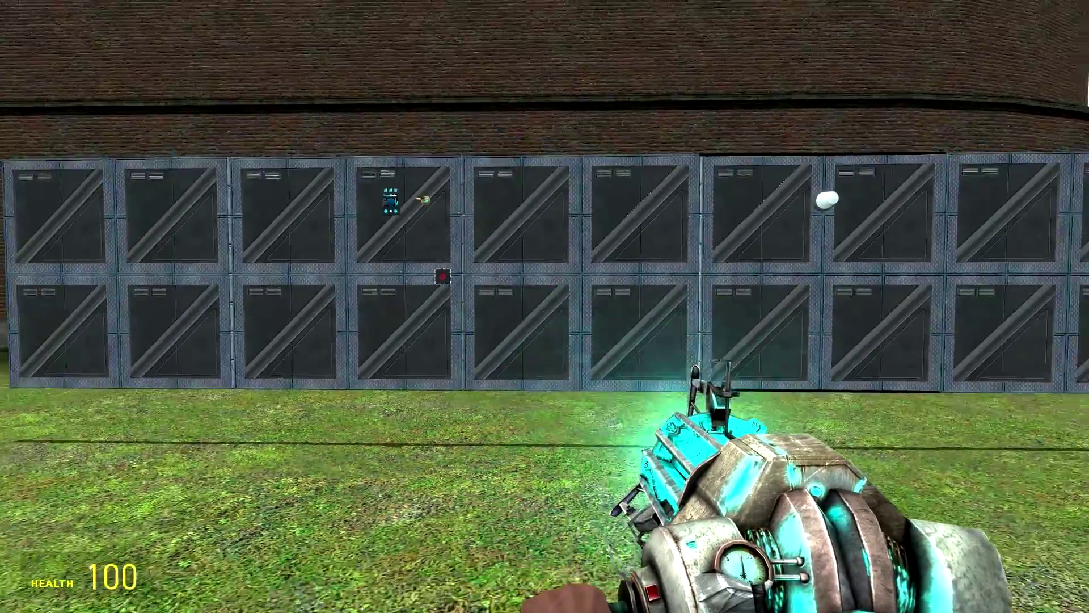
{"action": "key", "text": "d"}
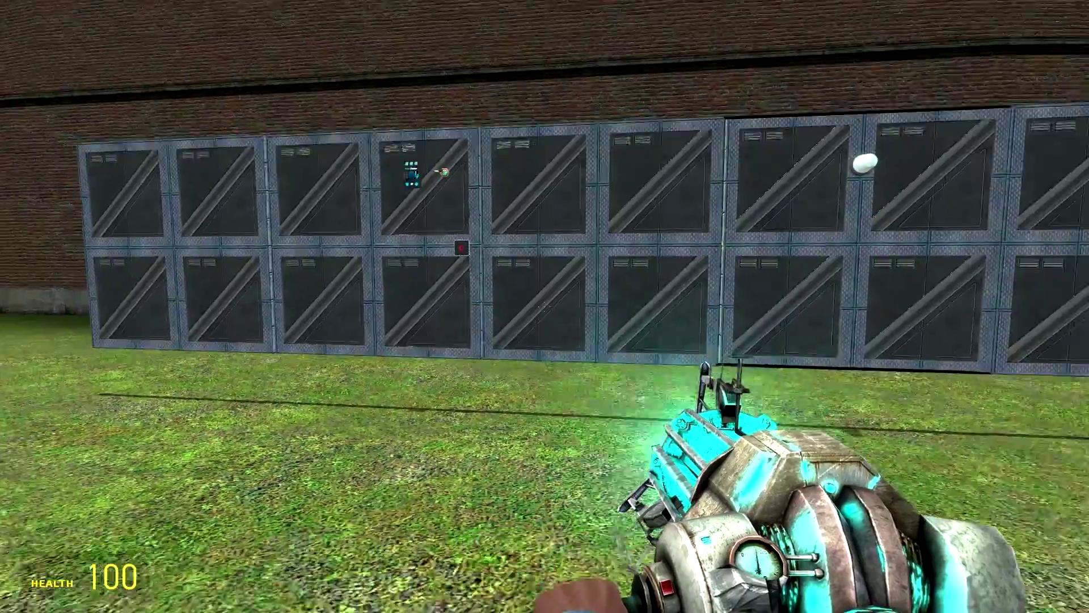
{"action": "key", "text": "w"}
{"action": "key", "text": "s"}
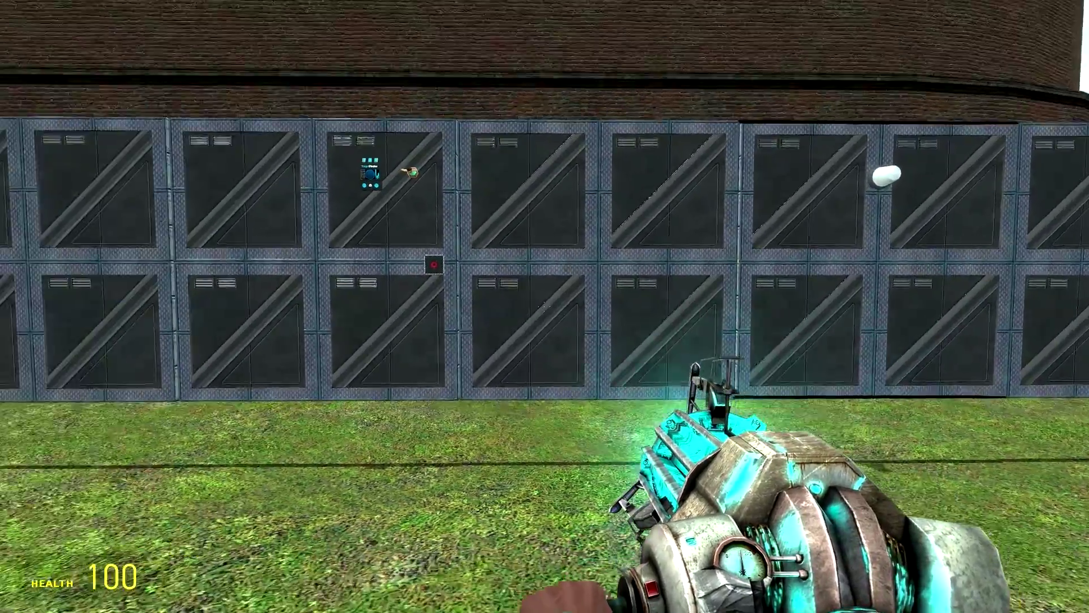